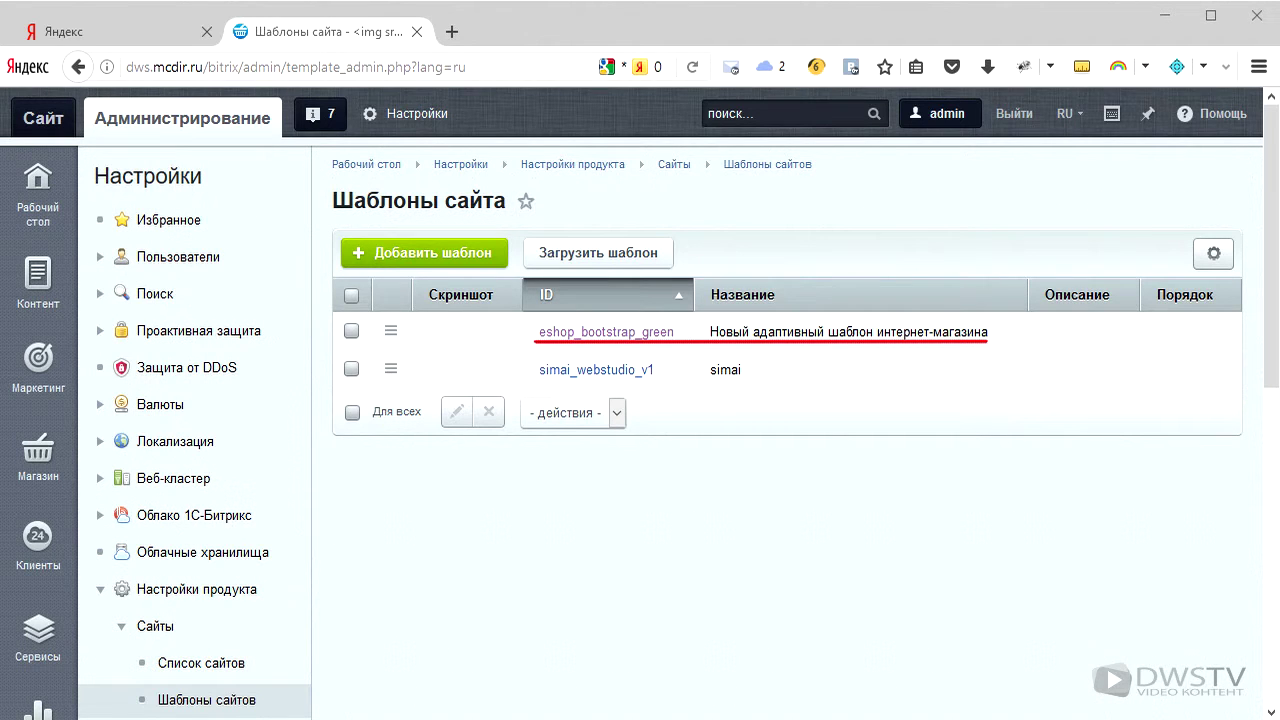
# Look over the public storefront's home page in its current template.
pyautogui.click(486, 28)
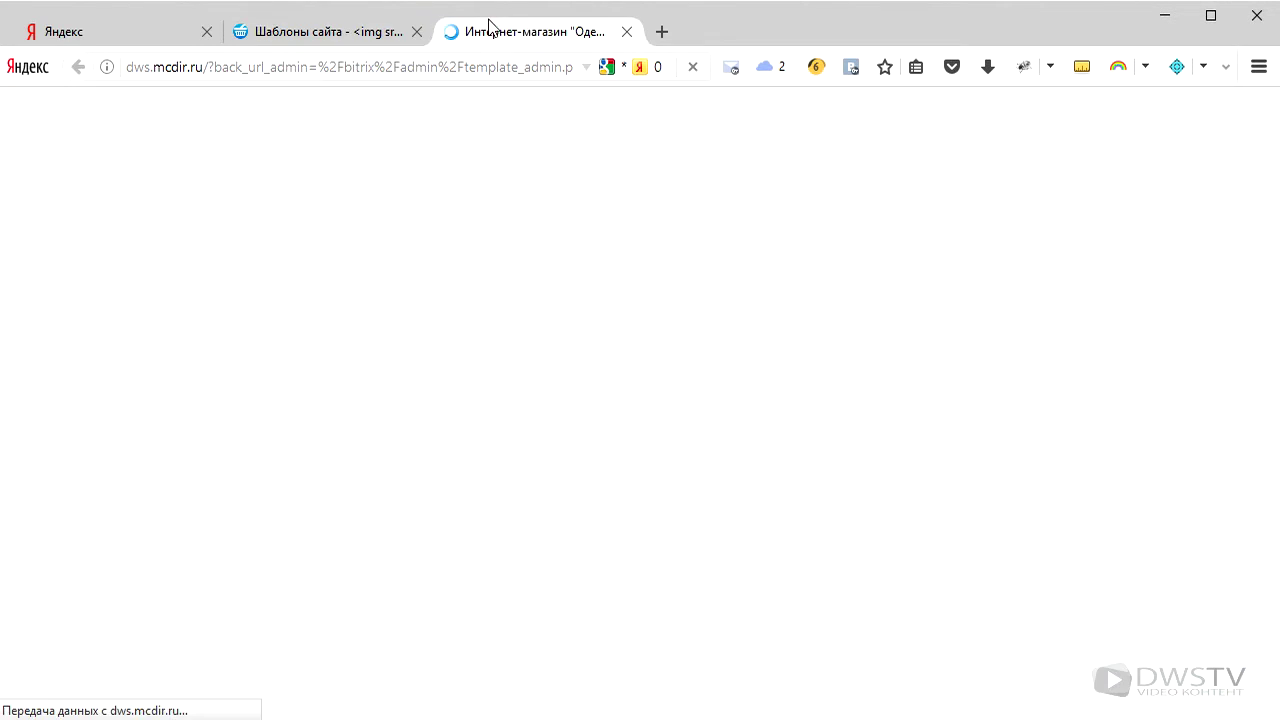
pyautogui.scroll(-7, 640, 400)
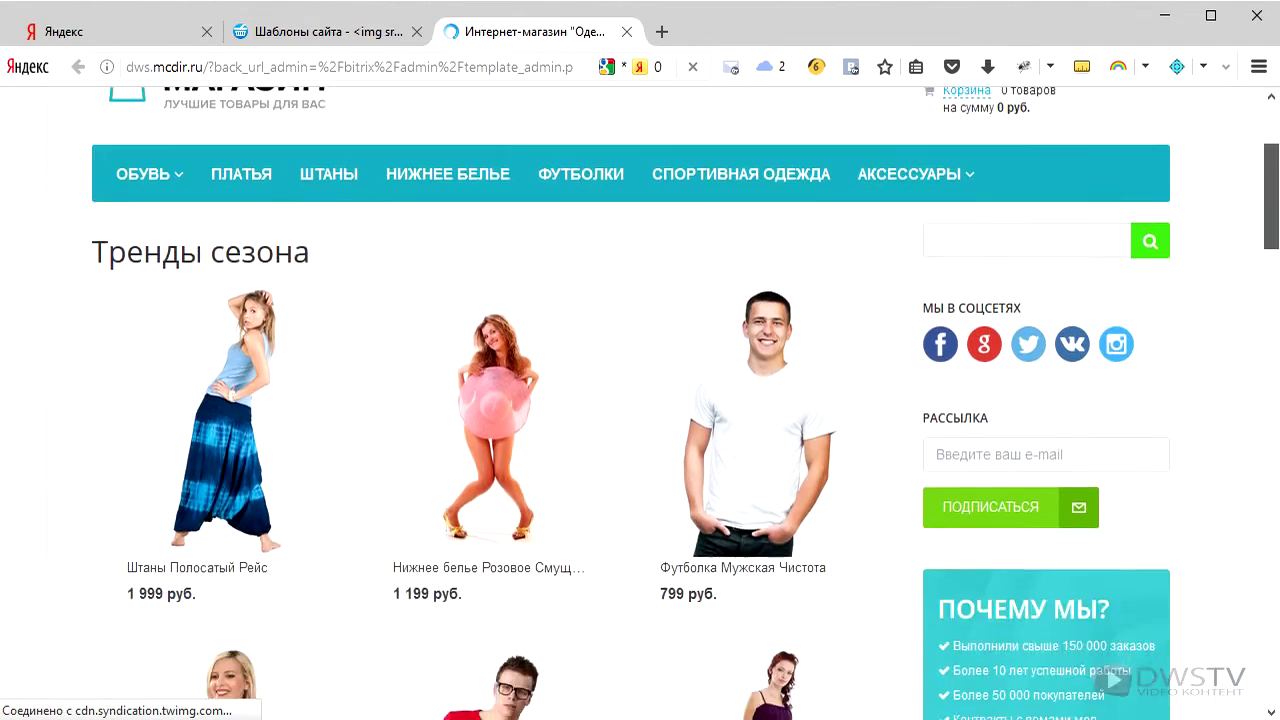
pyautogui.scroll(-3, 640, 400)
pyautogui.scroll(10, 640, 400)
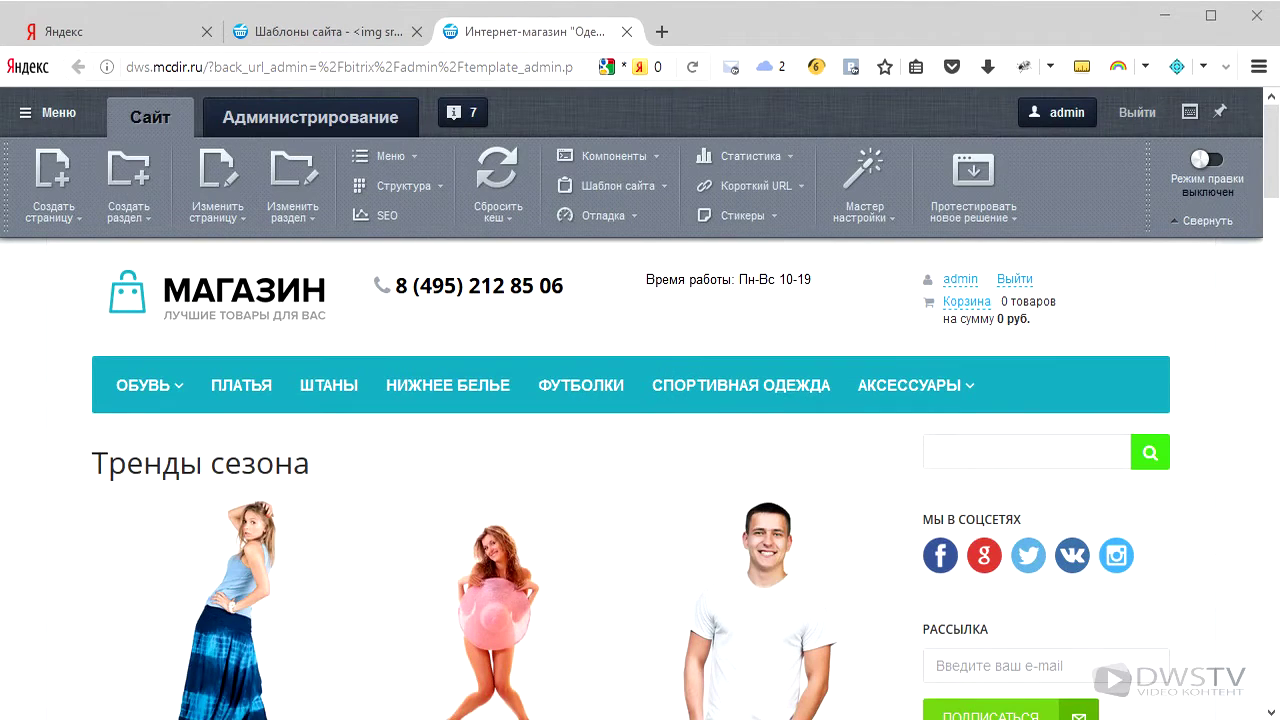
# Download the eshop_bootstrap_green template from the site templates list and save it as an archive file.
pyautogui.click(352, 33)
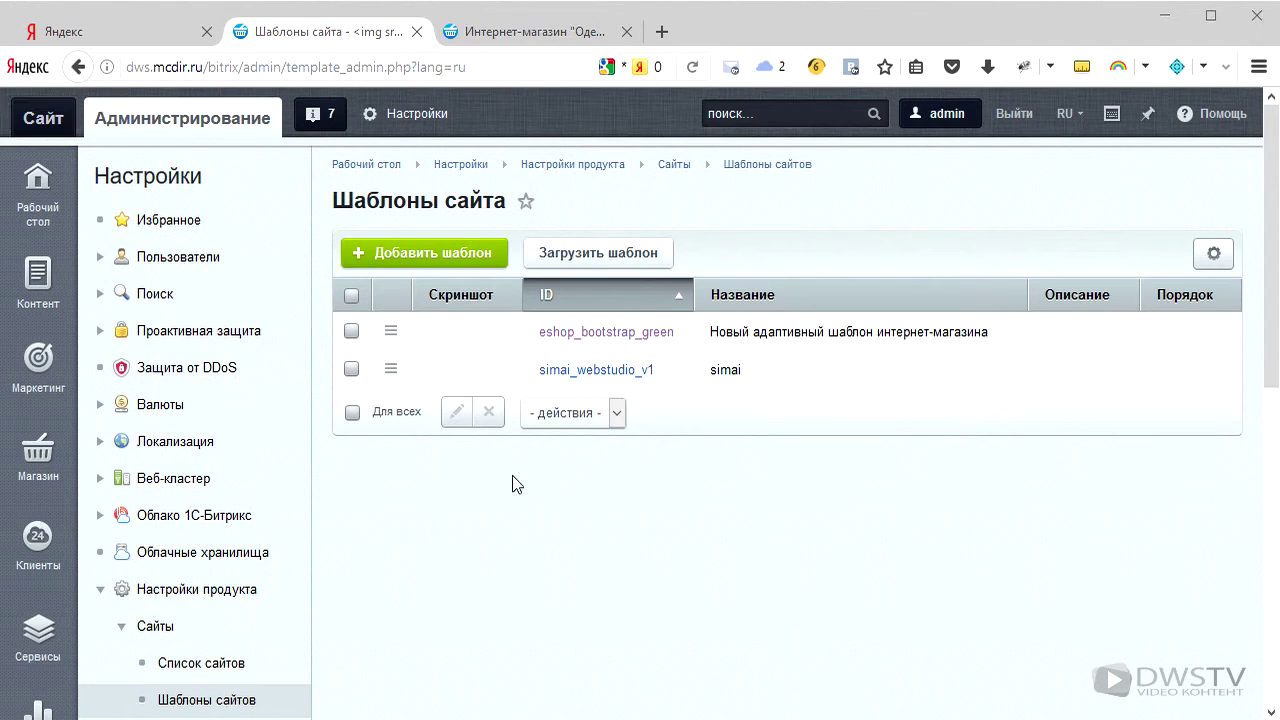
pyautogui.click(391, 333)
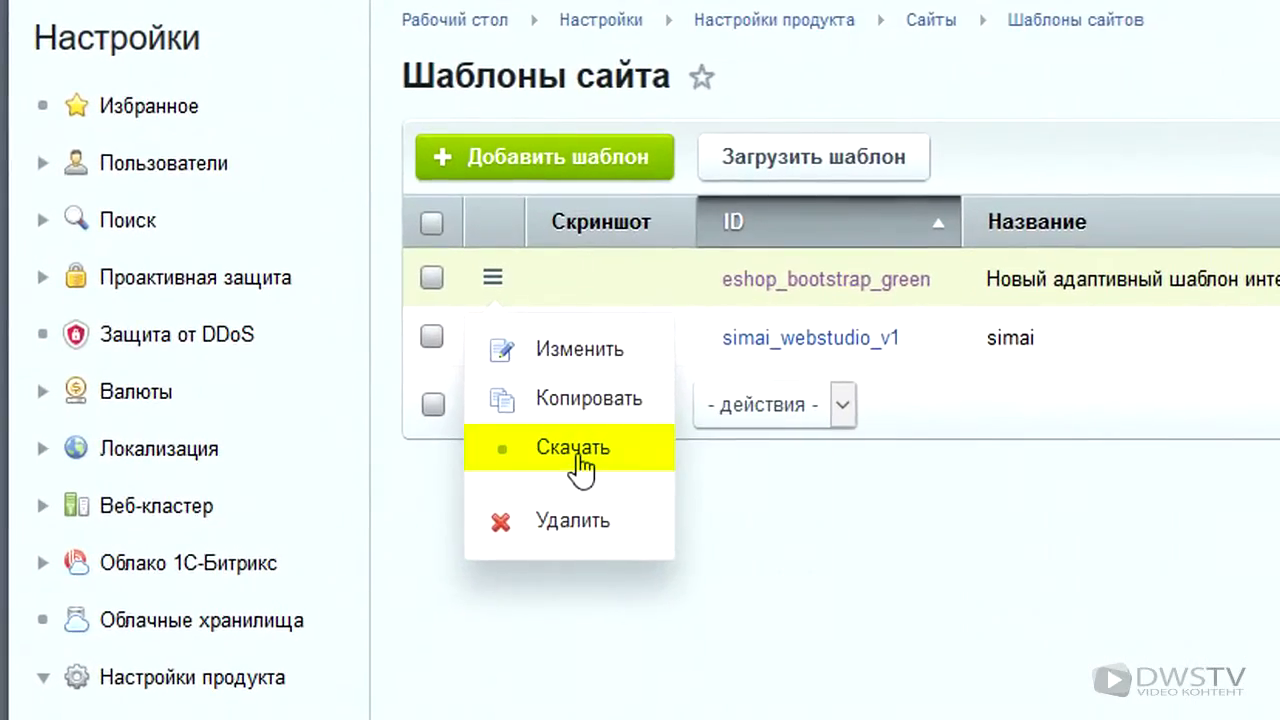
pyautogui.click(576, 456)
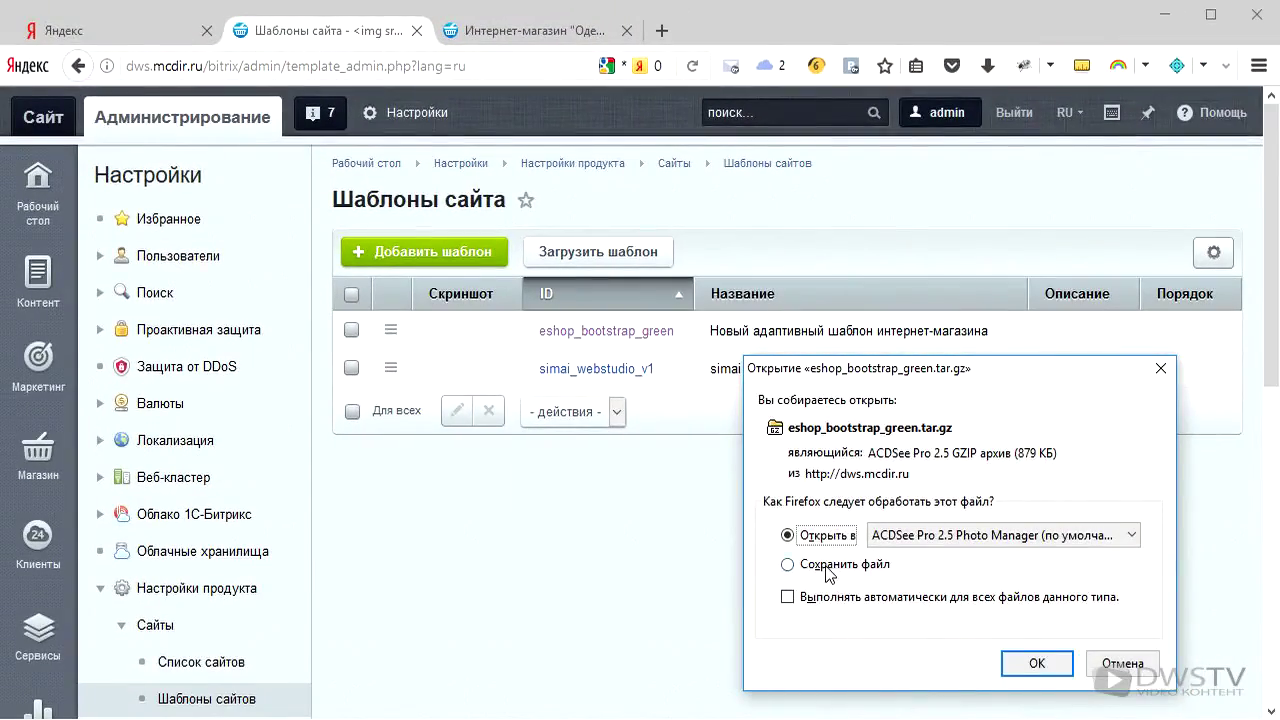
pyautogui.click(828, 568)
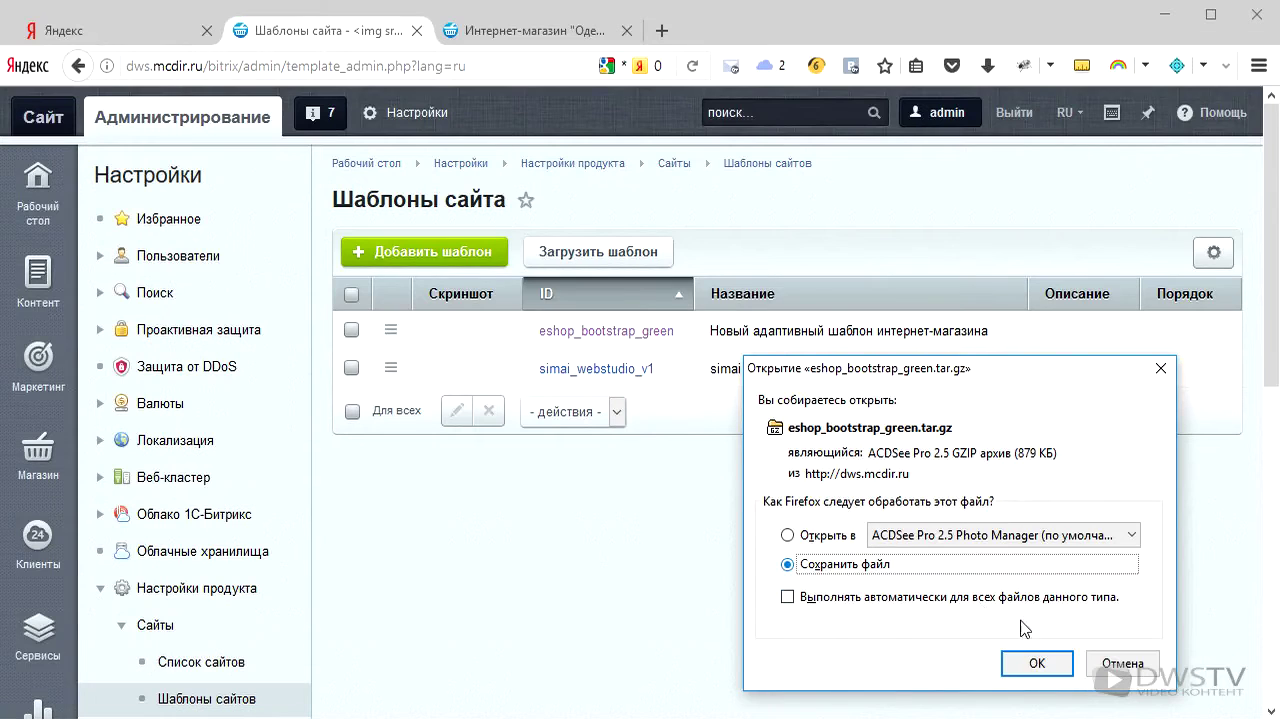
pyautogui.click(1037, 664)
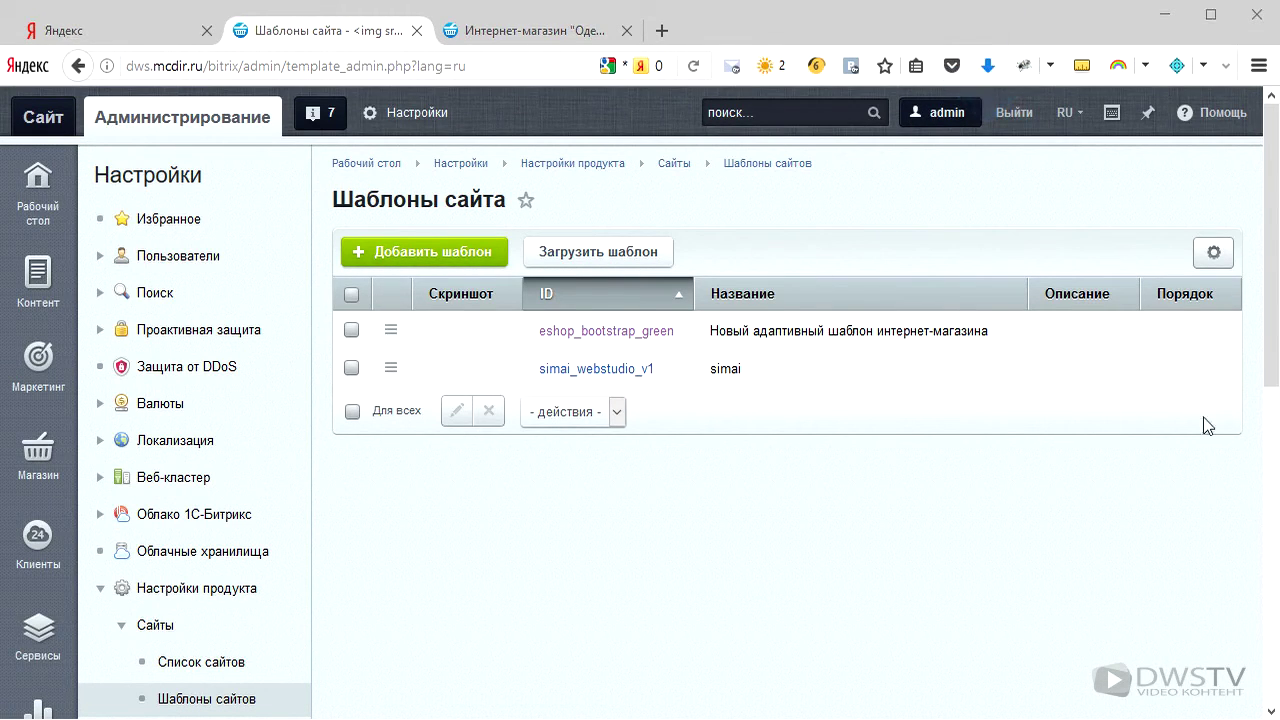
# Delete the eshop_bootstrap_green template from the site templates list.
pyautogui.click(351, 330)
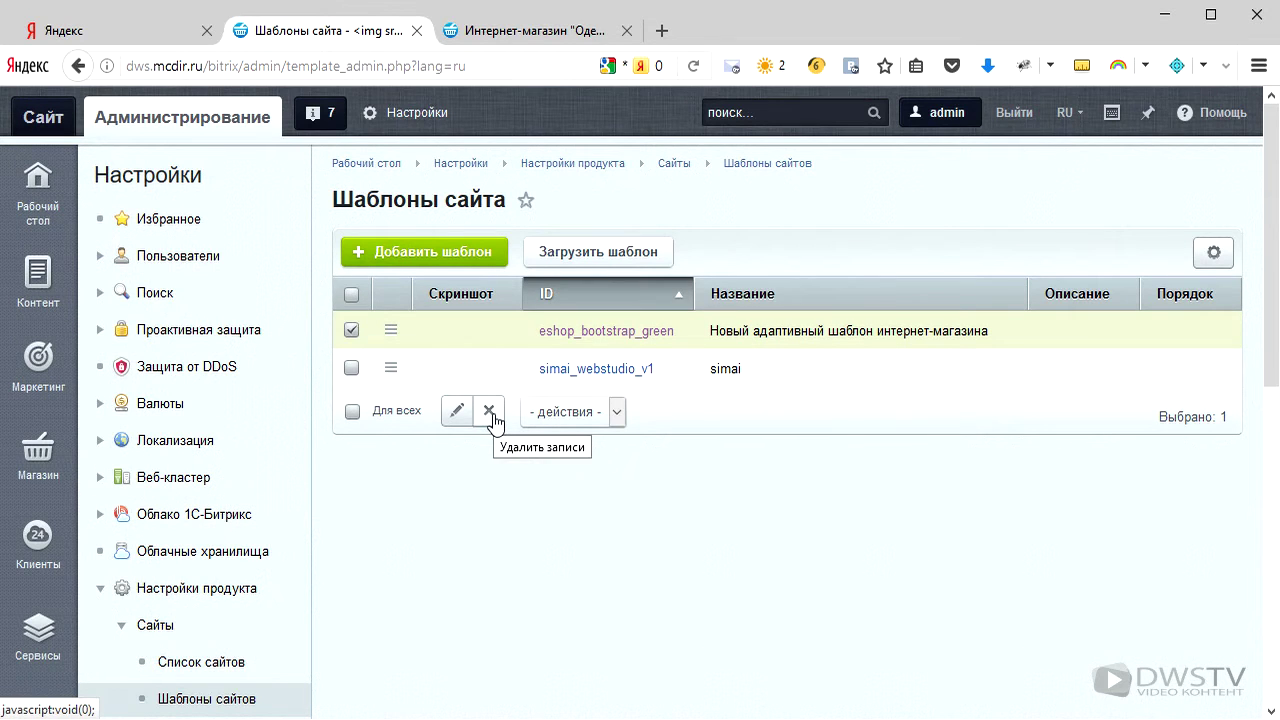
pyautogui.click(489, 411)
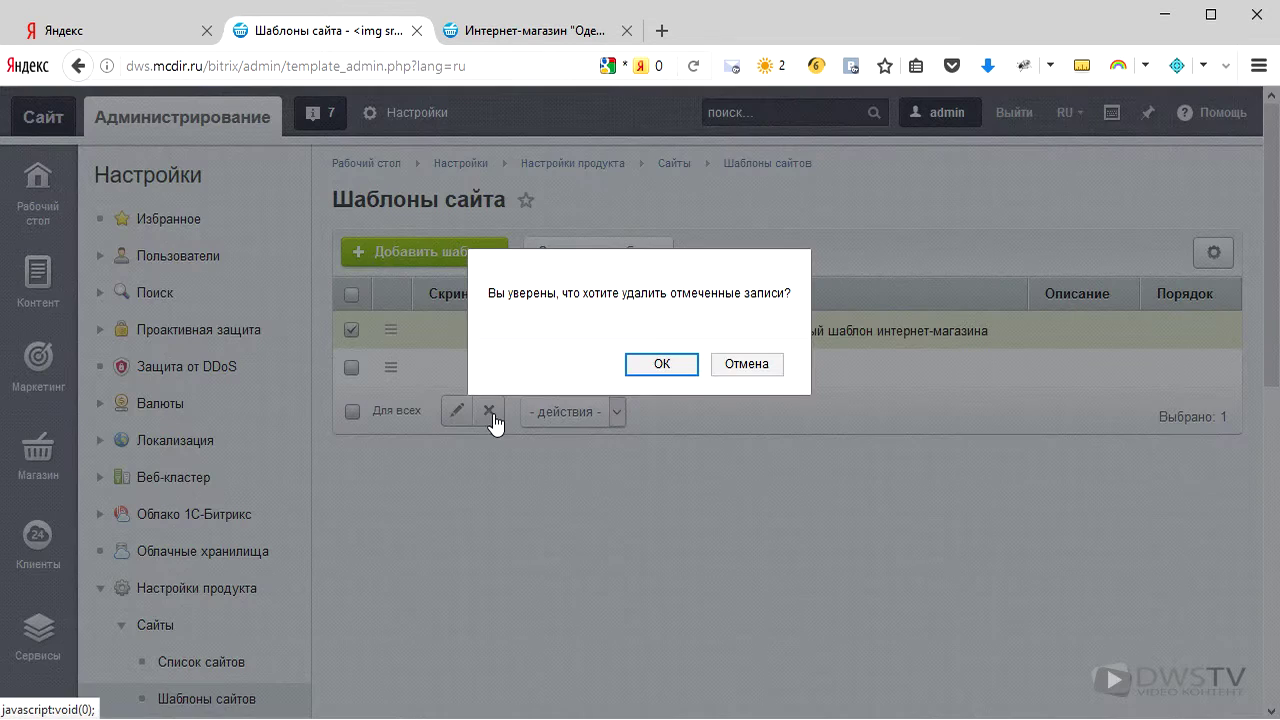
pyautogui.click(662, 364)
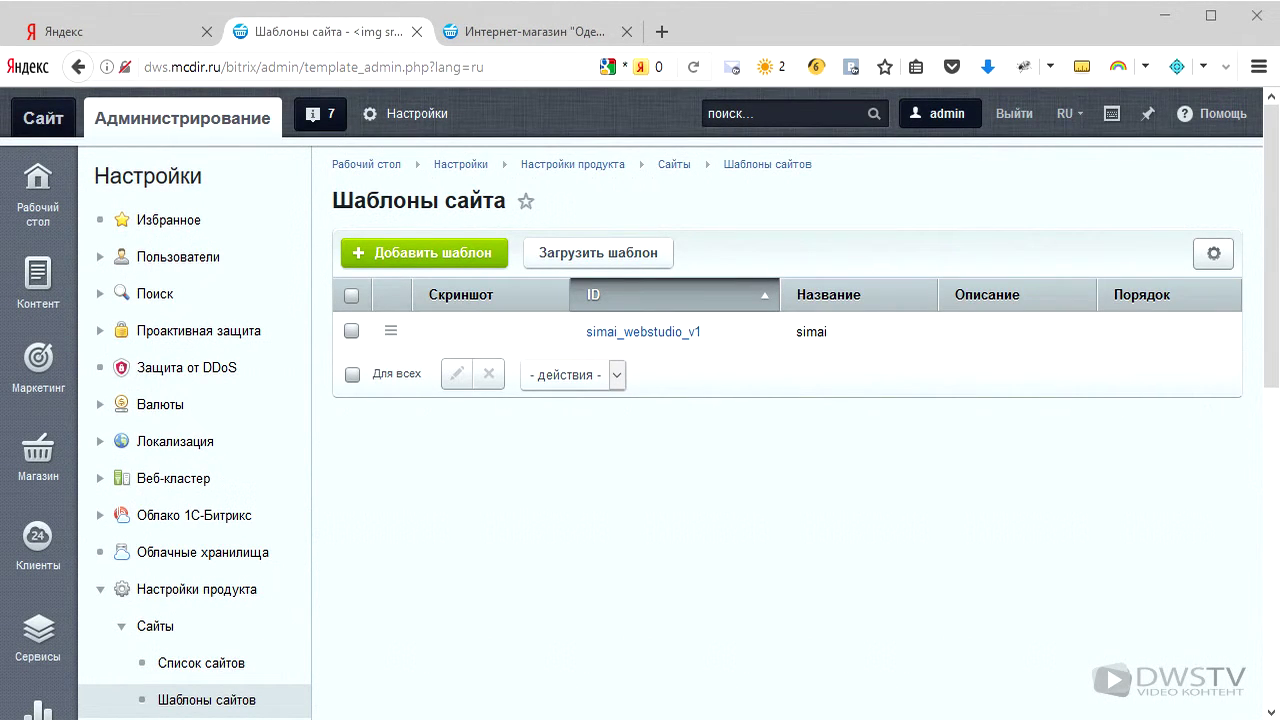
# Reset the cache of the public storefront page and check how the home page displays.
pyautogui.click(532, 39)
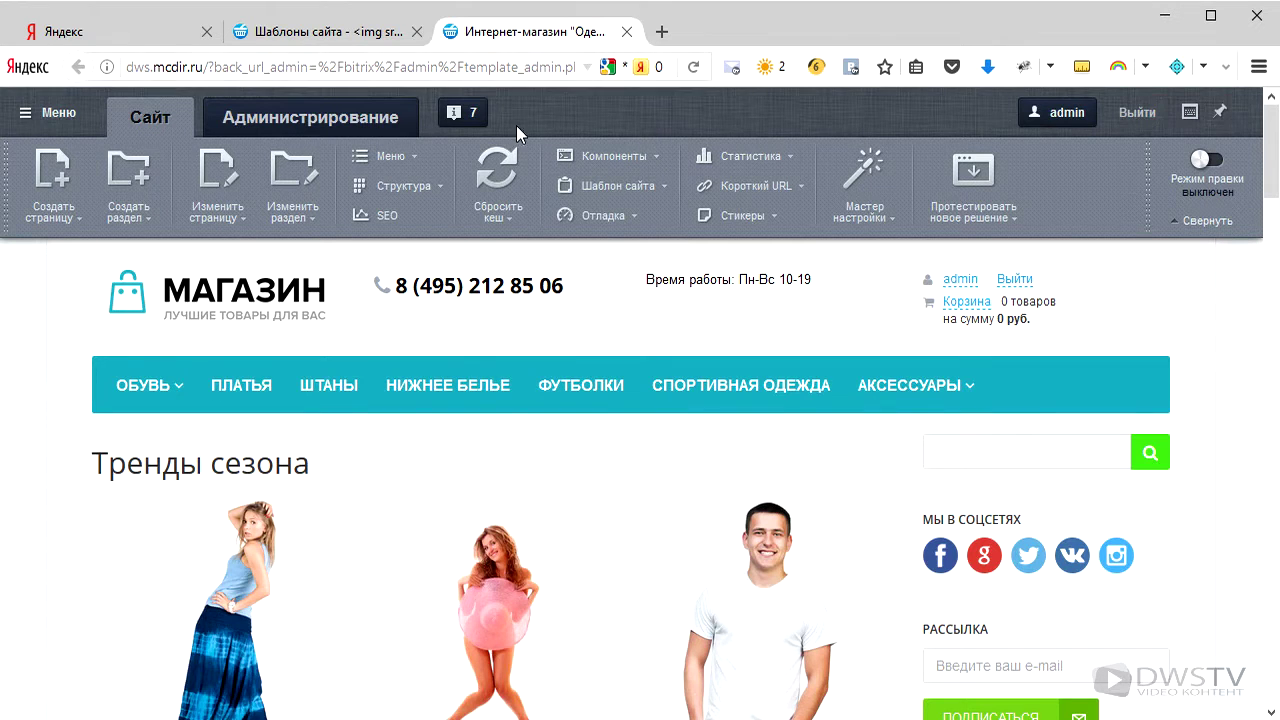
pyautogui.click(500, 170)
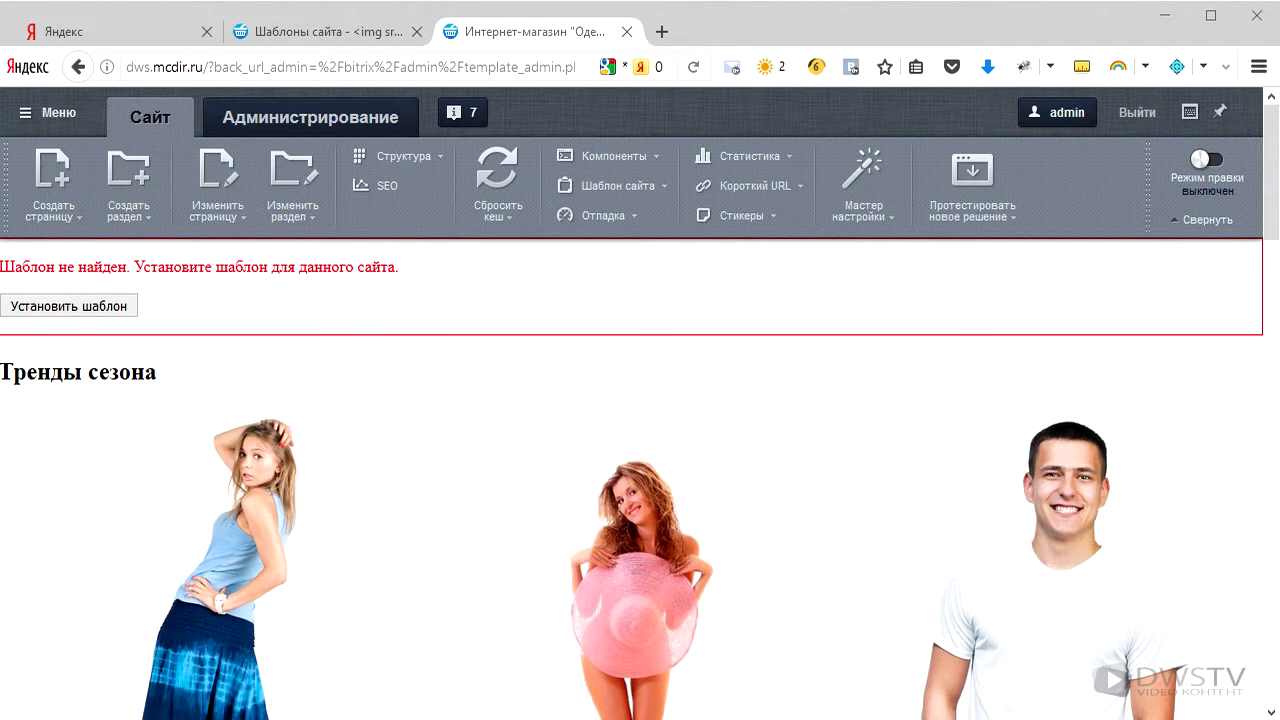
pyautogui.moveTo(1275, 194); pyautogui.dragTo(1270, 110)
# Save the home page /index.php from its page editor, and open and close the section's settings.
pyautogui.click(232, 170)
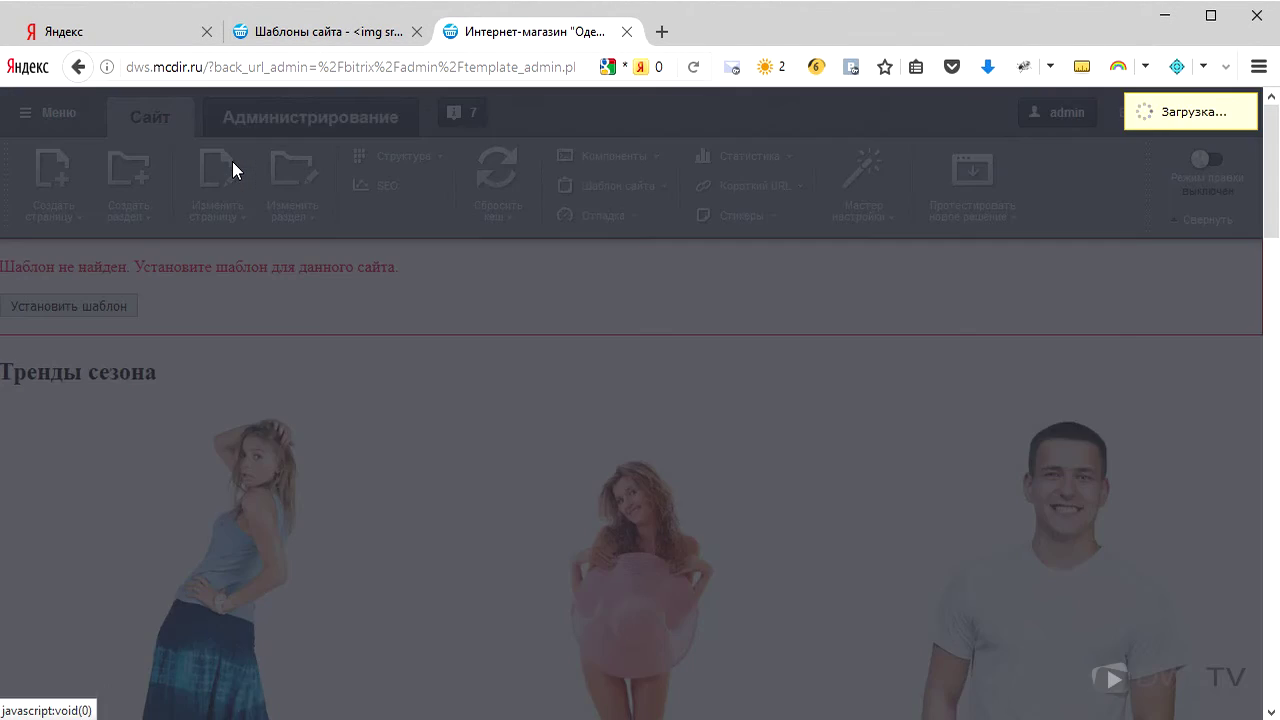
pyautogui.click(222, 235)
pyautogui.click(209, 274)
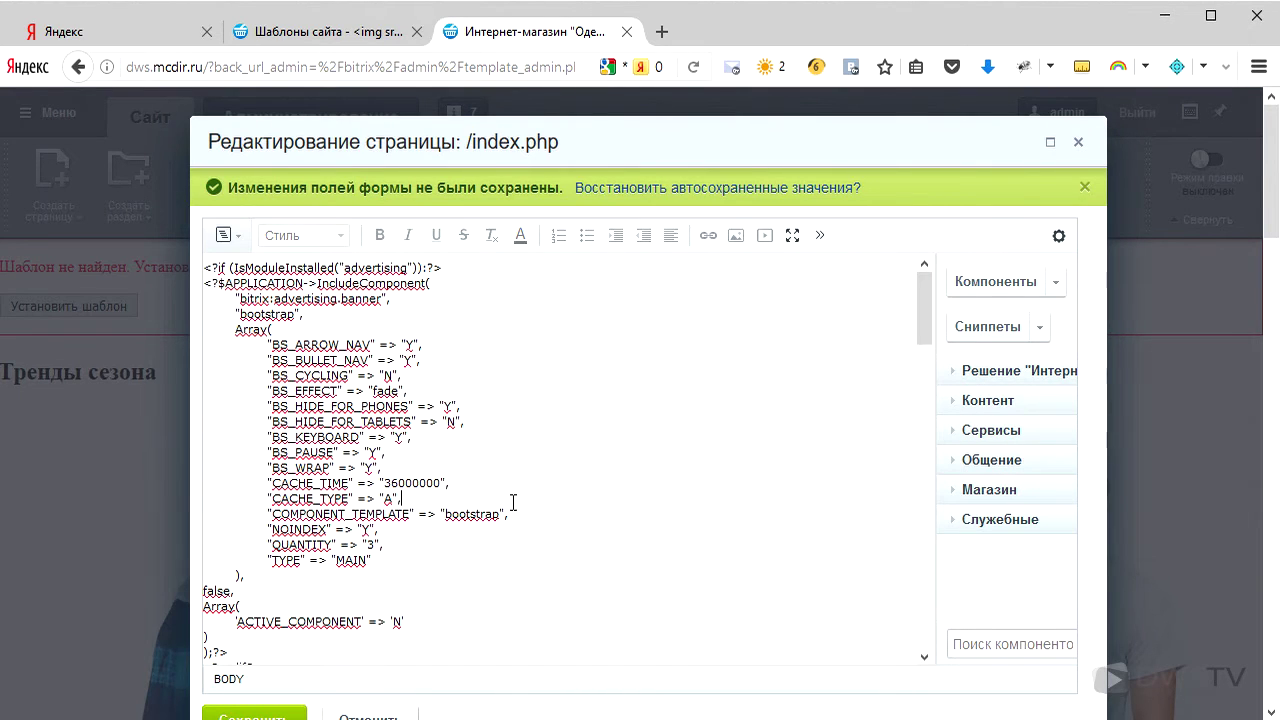
pyautogui.click(252, 715)
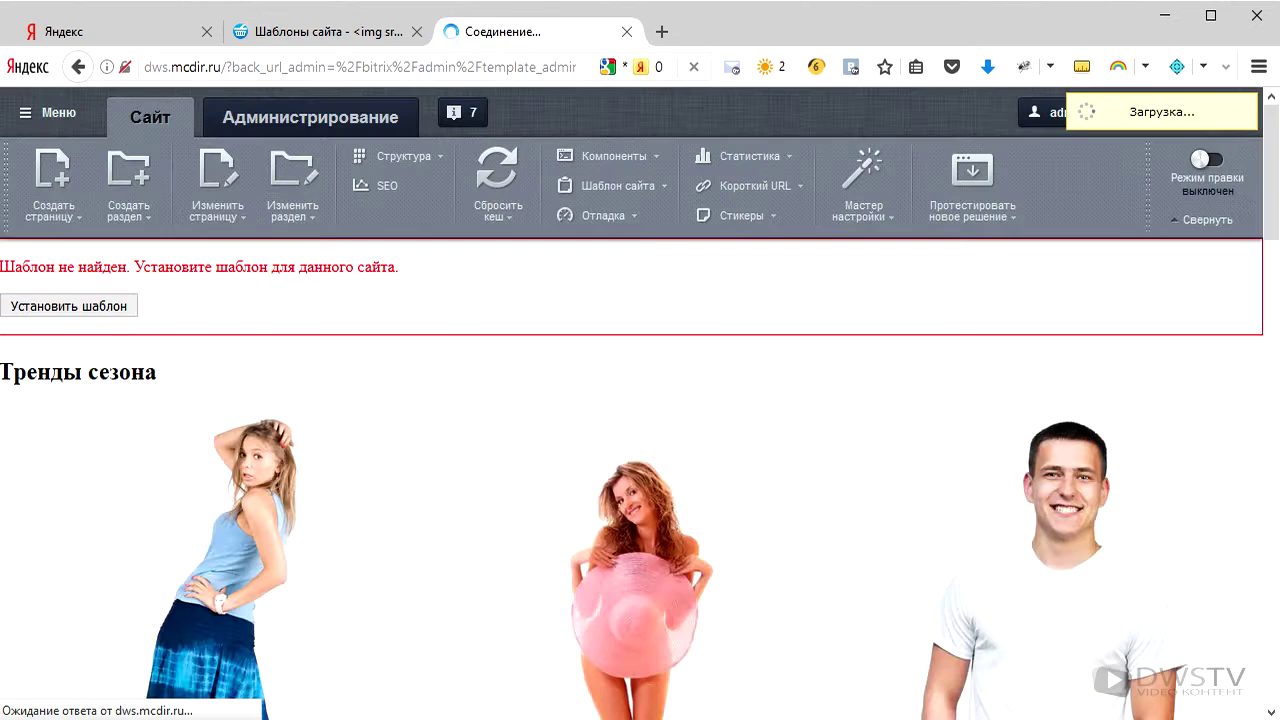
pyautogui.click(312, 169)
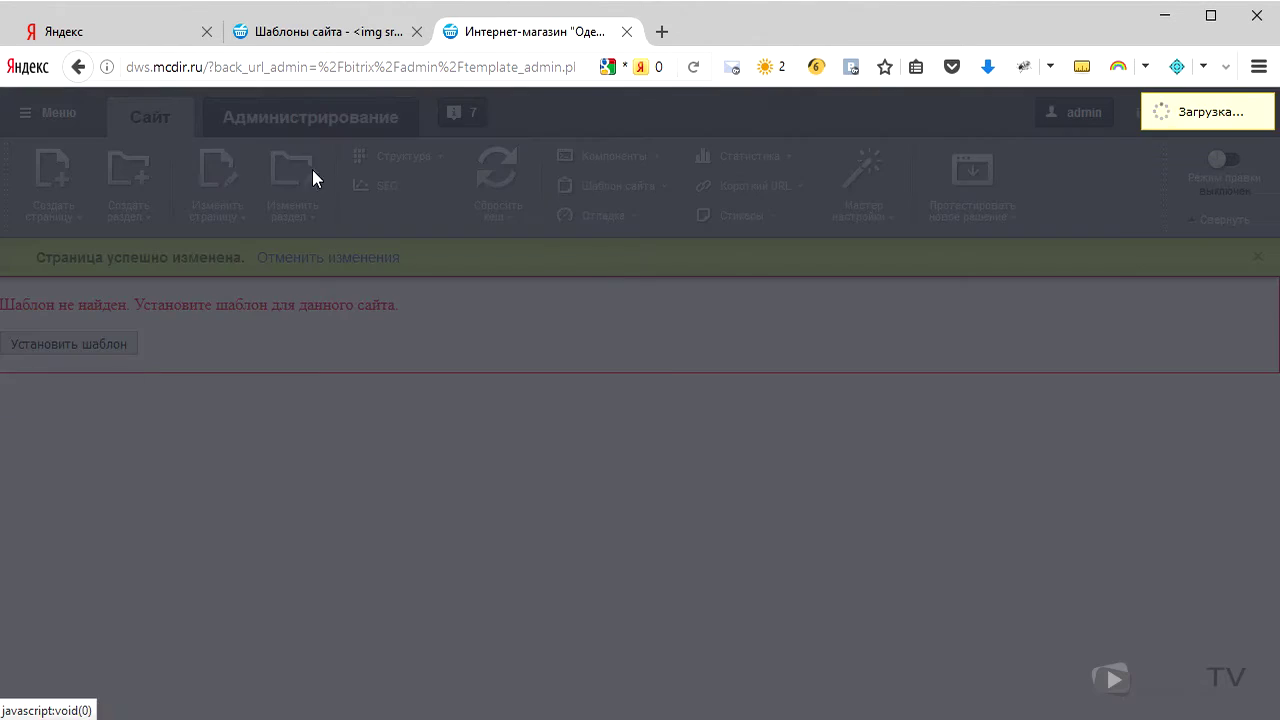
pyautogui.click(250, 684)
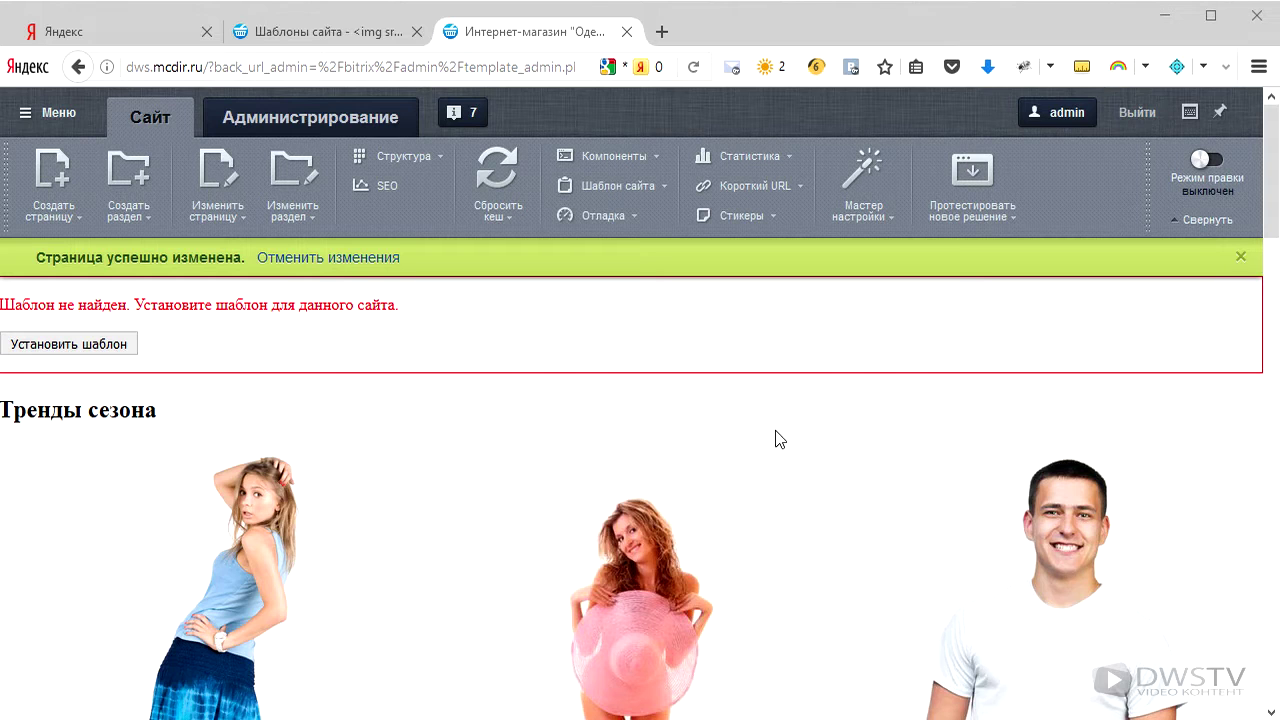
# Start a template import in the administration area and attach the archive eshop_bootstrap_green.tar.gz.
pyautogui.click(268, 36)
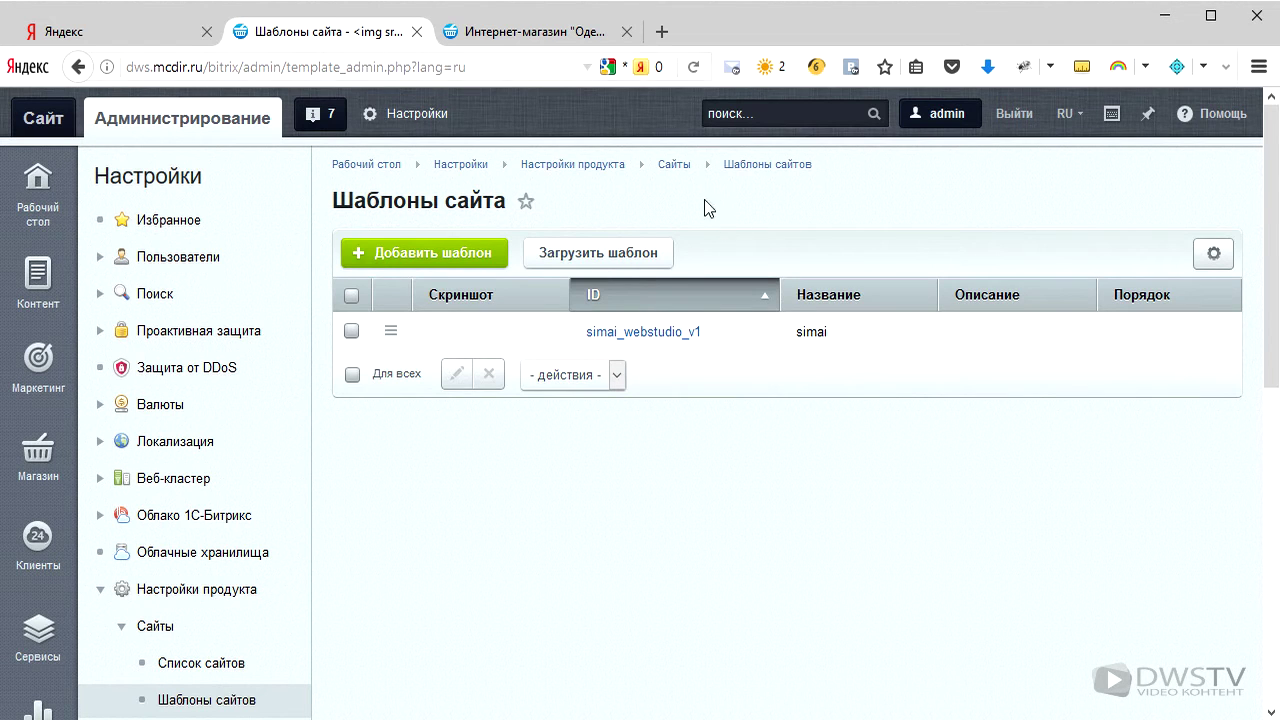
pyautogui.click(610, 260)
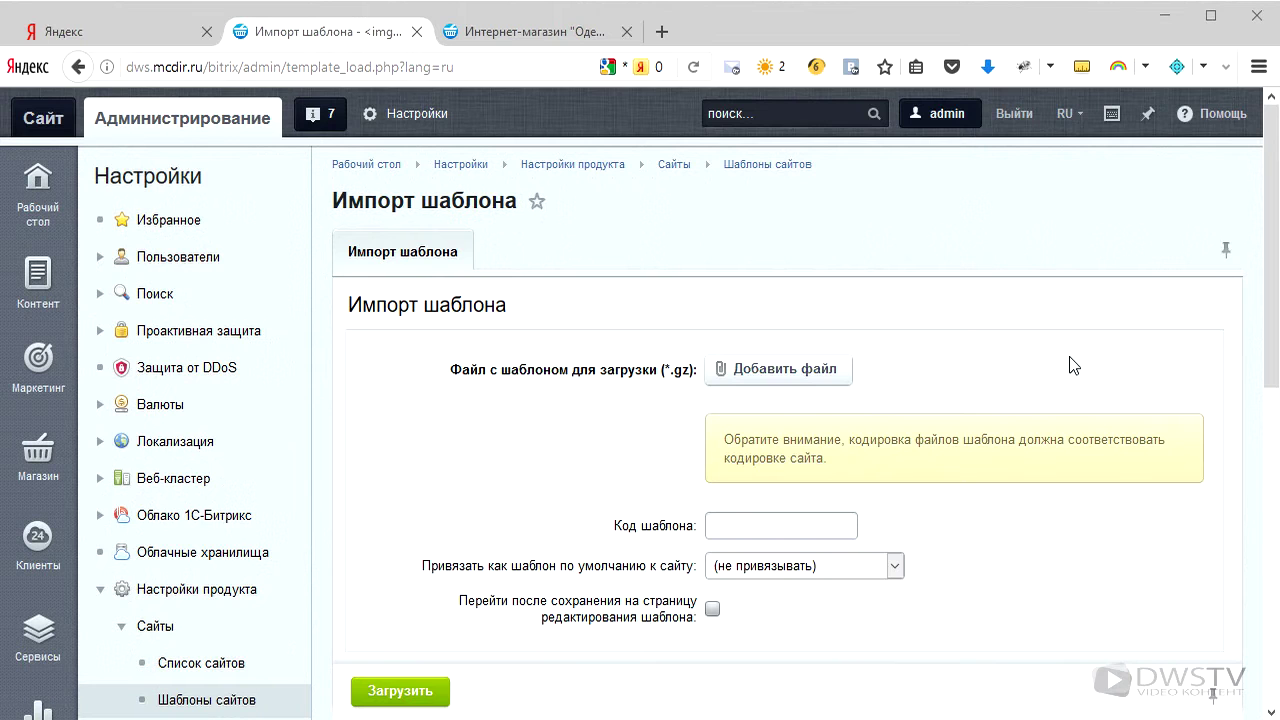
pyautogui.click(789, 370)
pyautogui.click(214, 143)
pyautogui.press('Return')
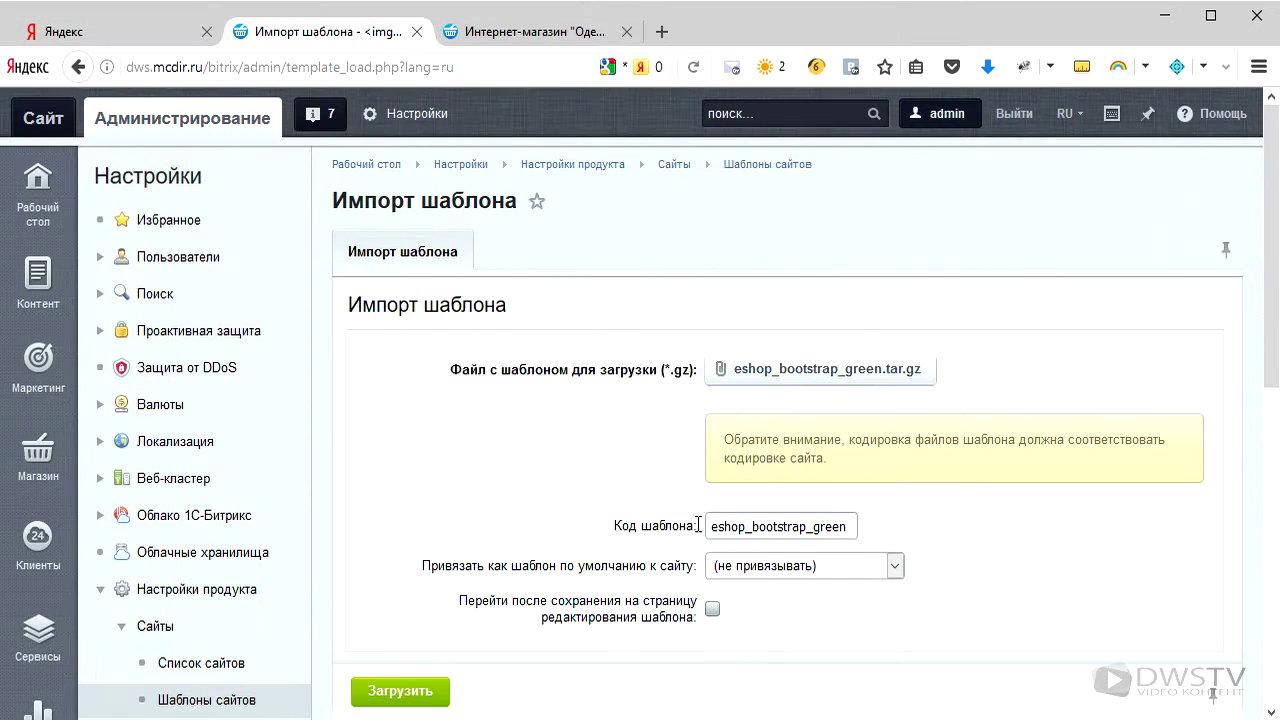
# Bind the template as default to site [s1] Современная Одежда+, keep the code eshop_bootstrap_green, and upload it.
pyautogui.moveTo(712, 526); pyautogui.dragTo(857, 520)
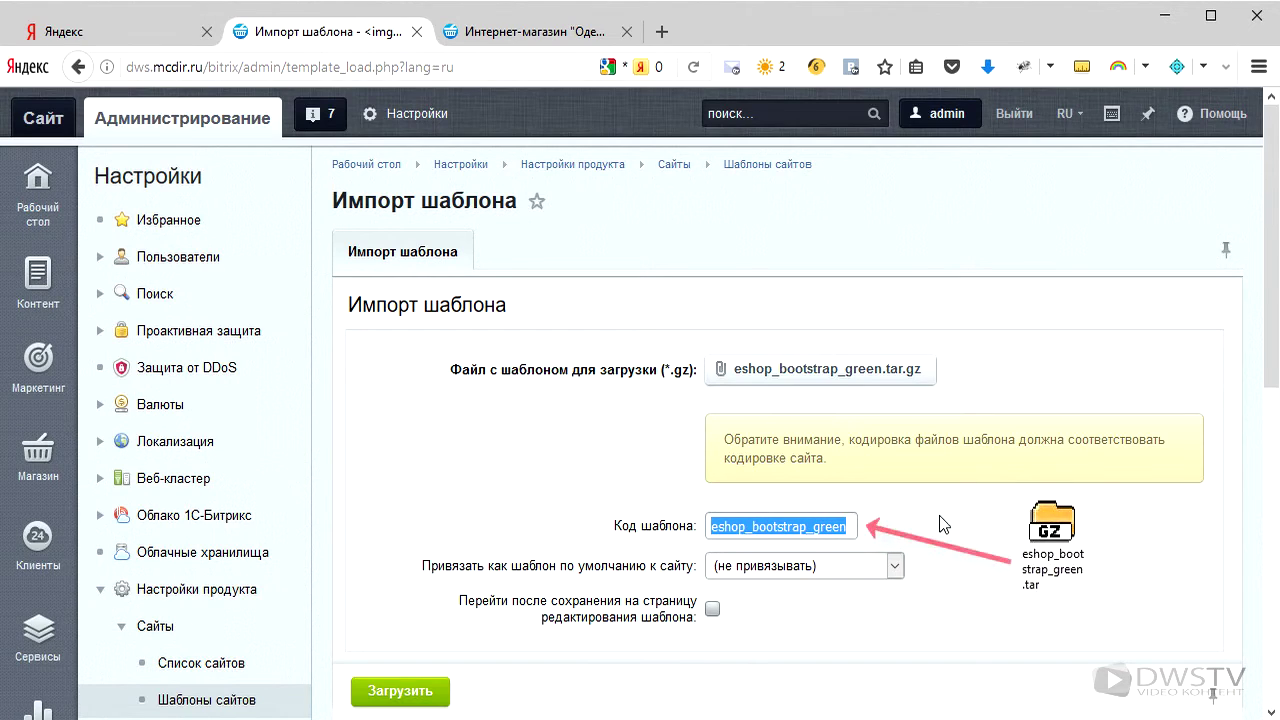
pyautogui.click(881, 479)
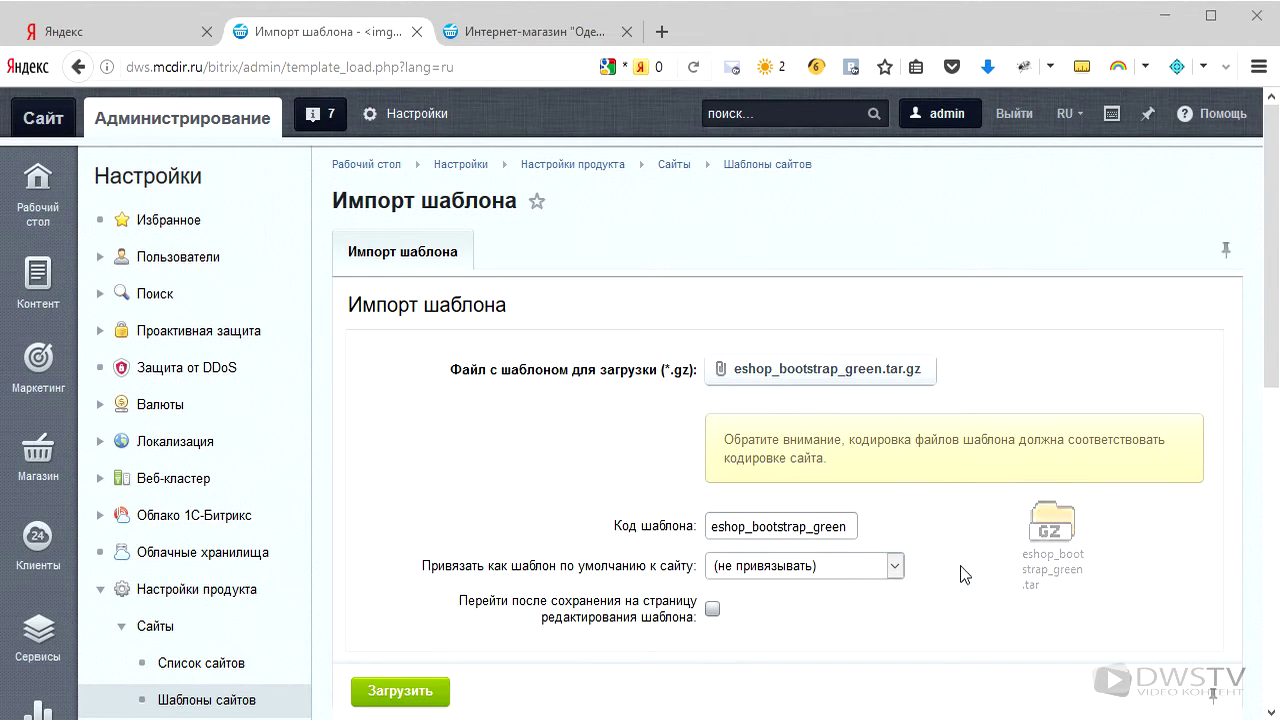
pyautogui.click(868, 570)
pyautogui.click(790, 611)
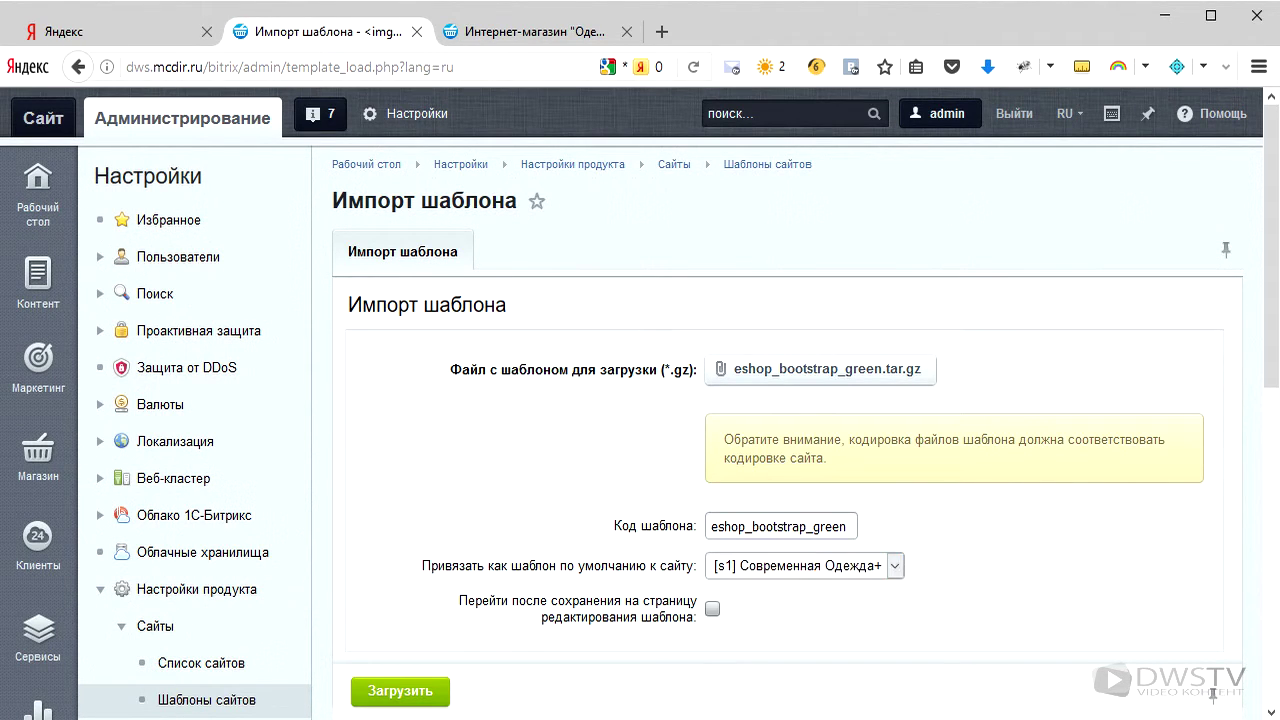
pyautogui.click(428, 700)
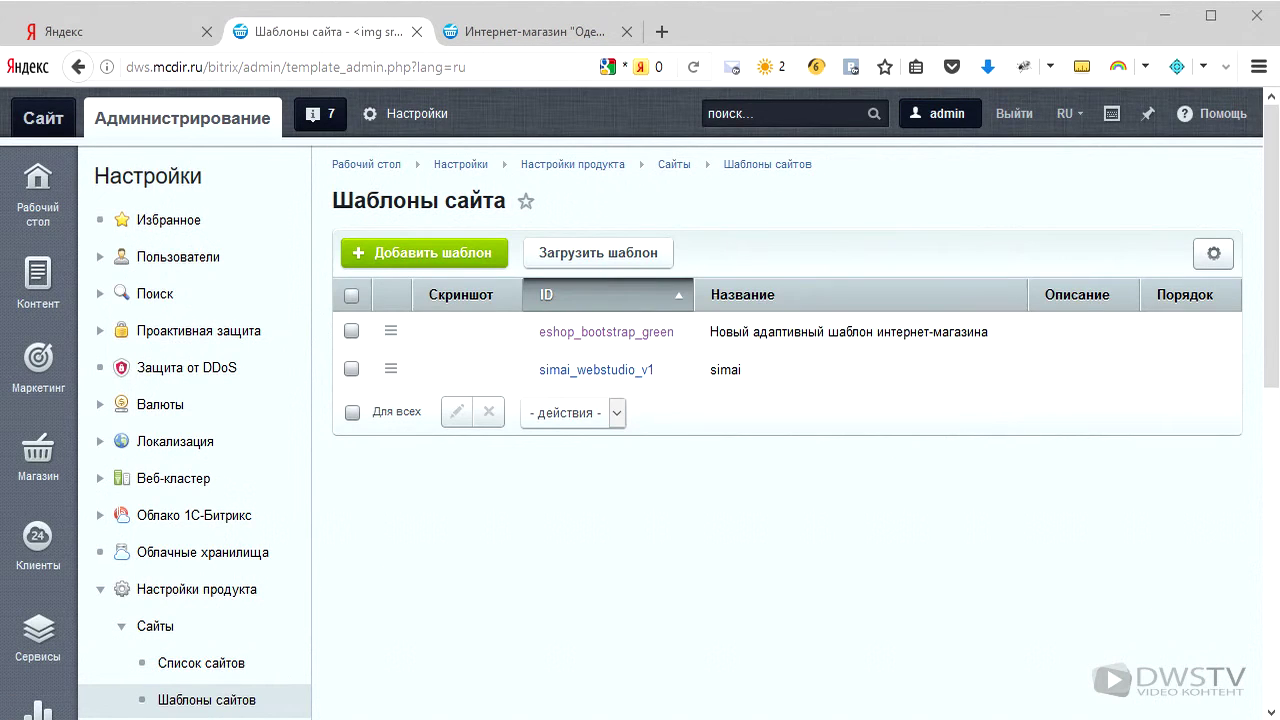
# Reset the cache on the public storefront and check the home page with the re-imported template.
pyautogui.click(558, 34)
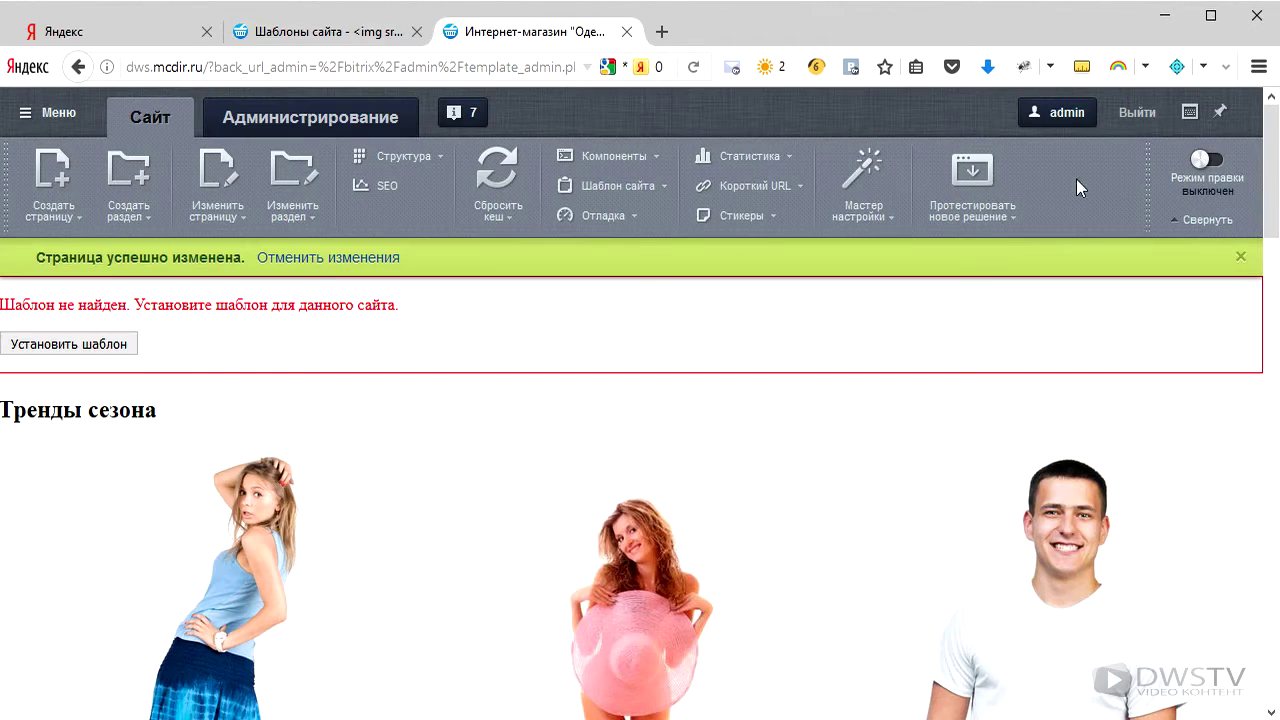
pyautogui.click(485, 162)
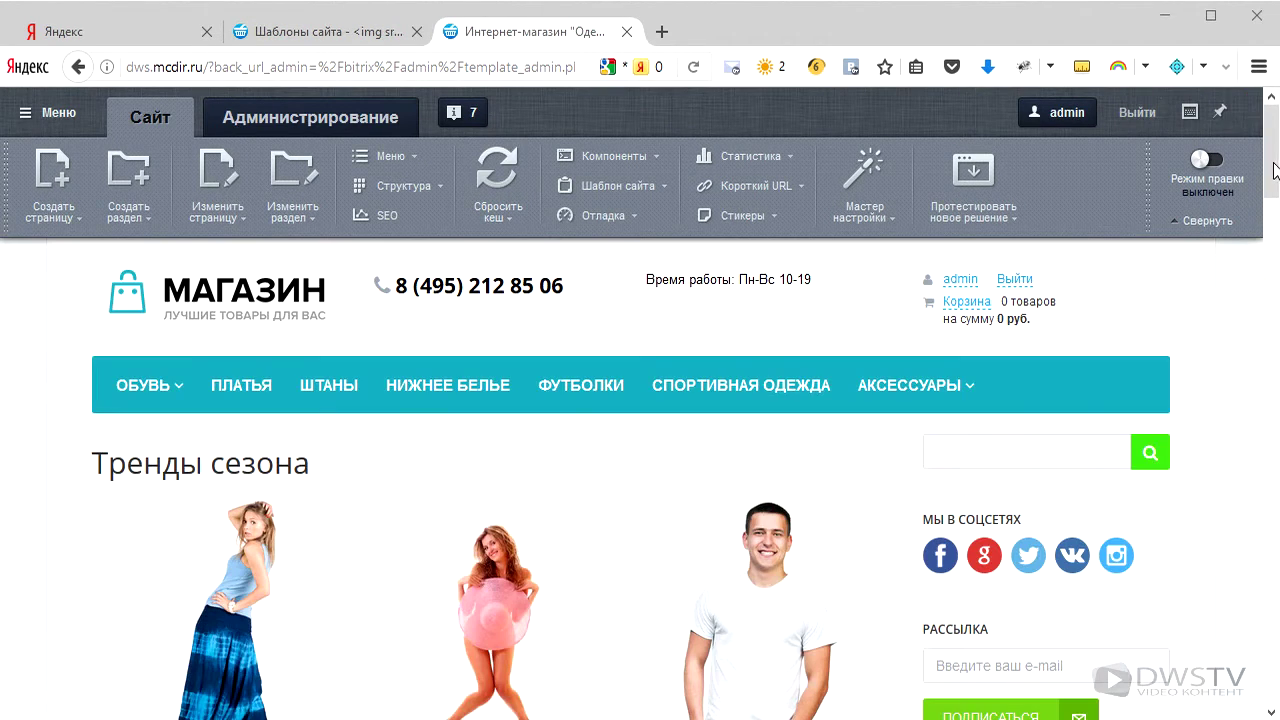
pyautogui.moveTo(1274, 174)
pyautogui.mouseDown()
pyautogui.moveTo(1276, 660)
pyautogui.moveTo(1276, 178)
pyautogui.mouseUp()
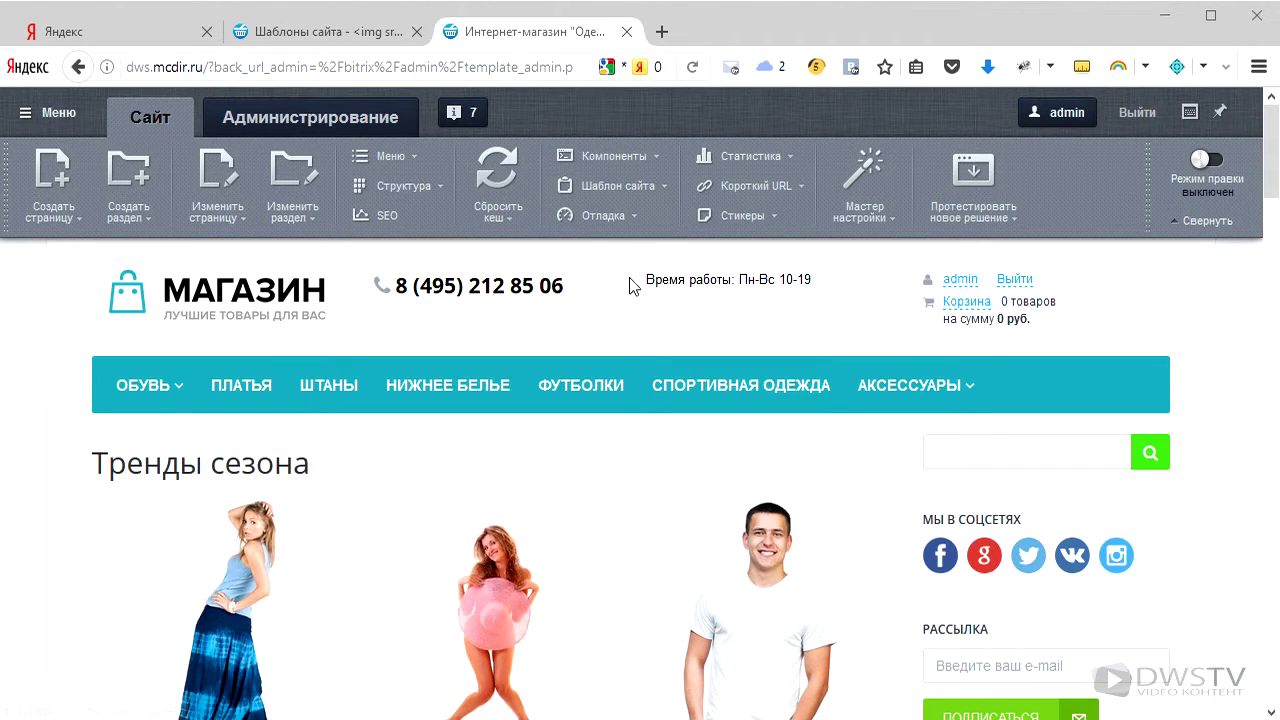
# Open the site structure and expand the simai folder to examine its pages.
pyautogui.click(398, 190)
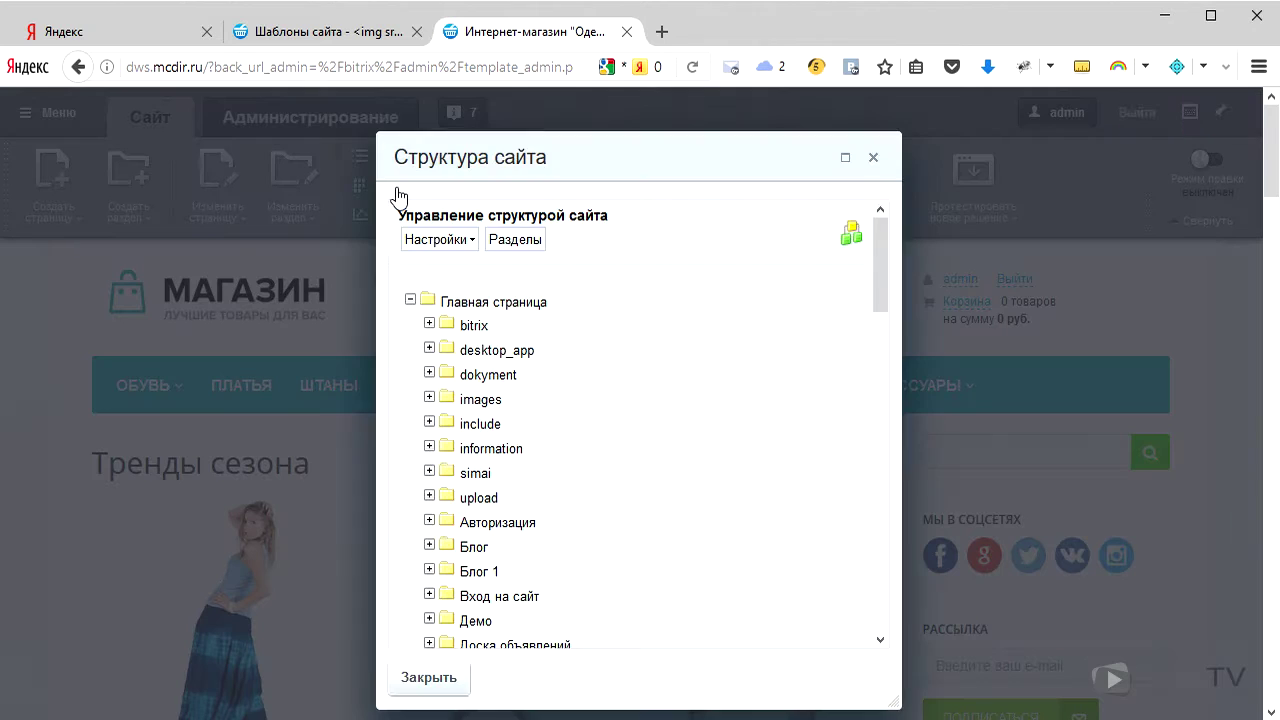
pyautogui.click(429, 471)
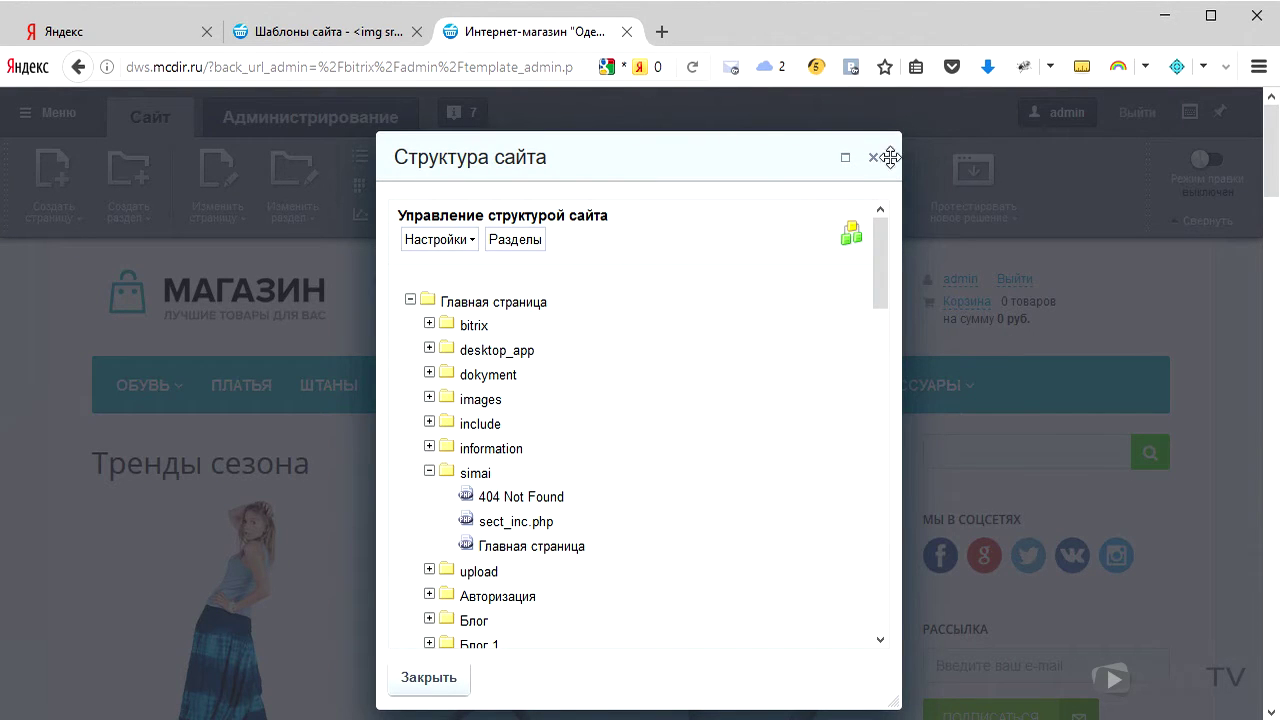
# Open site s1 for editing from the site list and assign the simai template in the second template row.
pyautogui.click(320, 31)
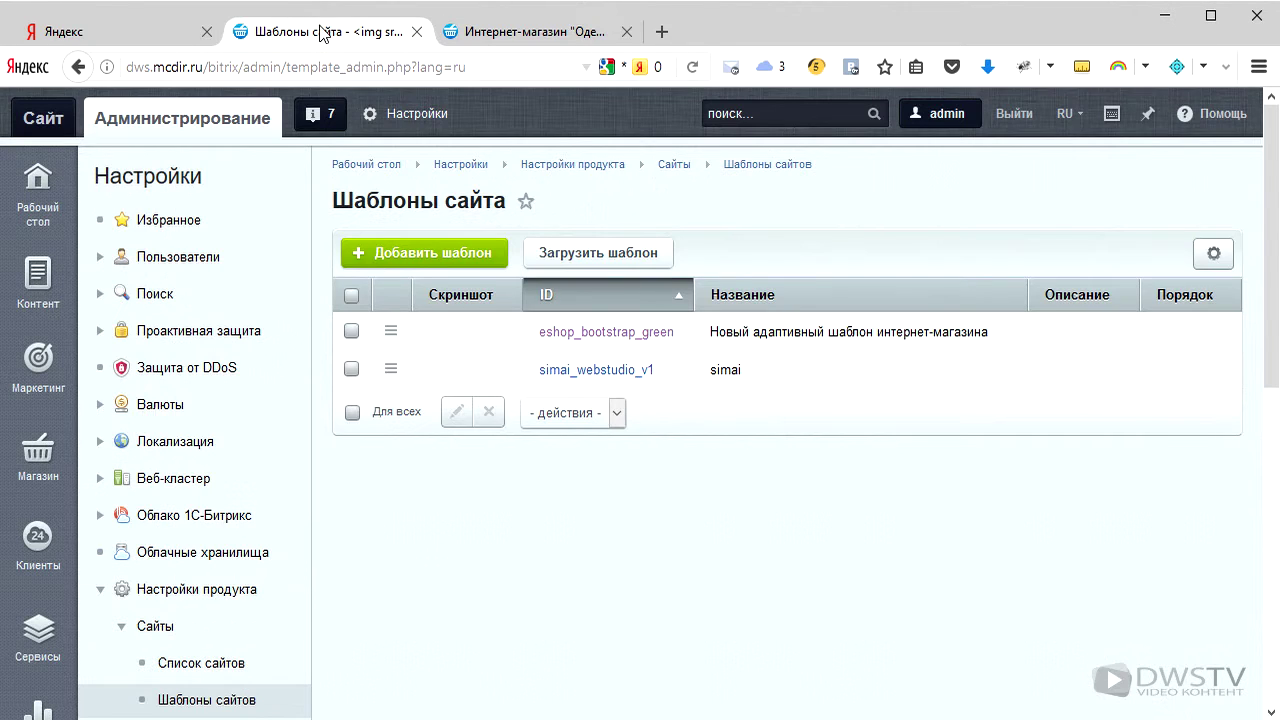
pyautogui.click(216, 668)
pyautogui.click(433, 331)
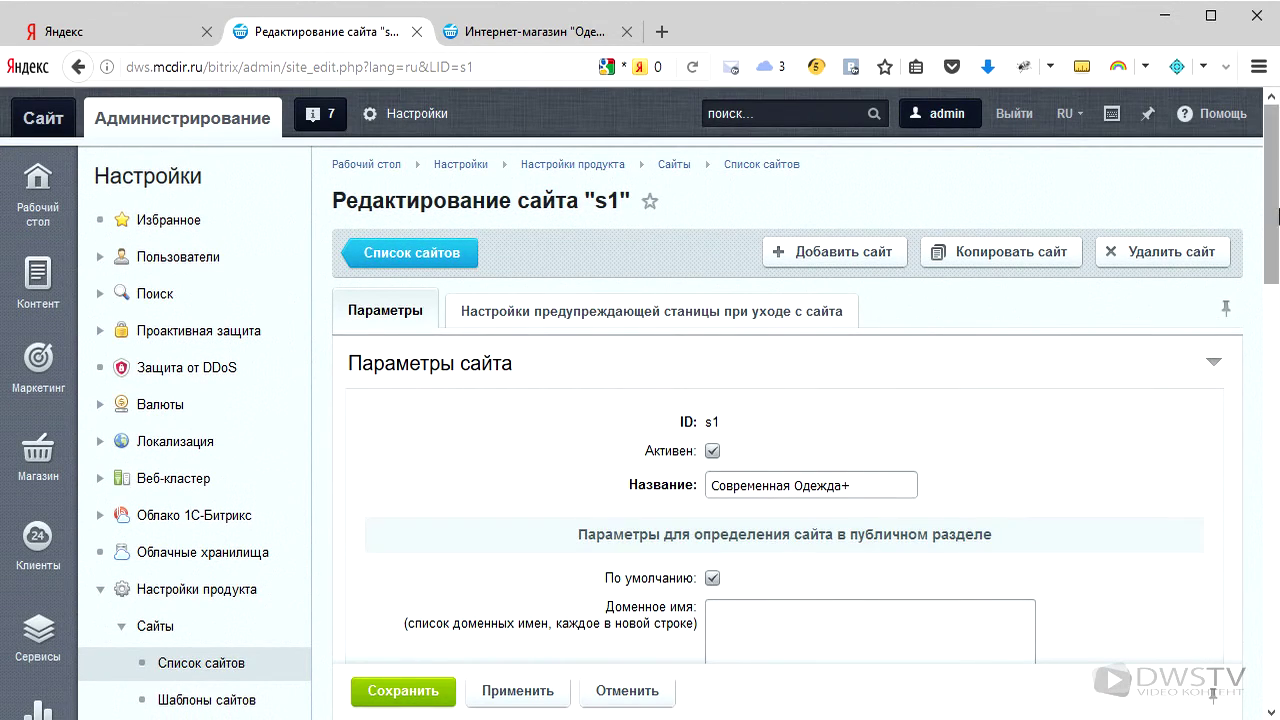
pyautogui.moveTo(1276, 218); pyautogui.dragTo(1276, 627)
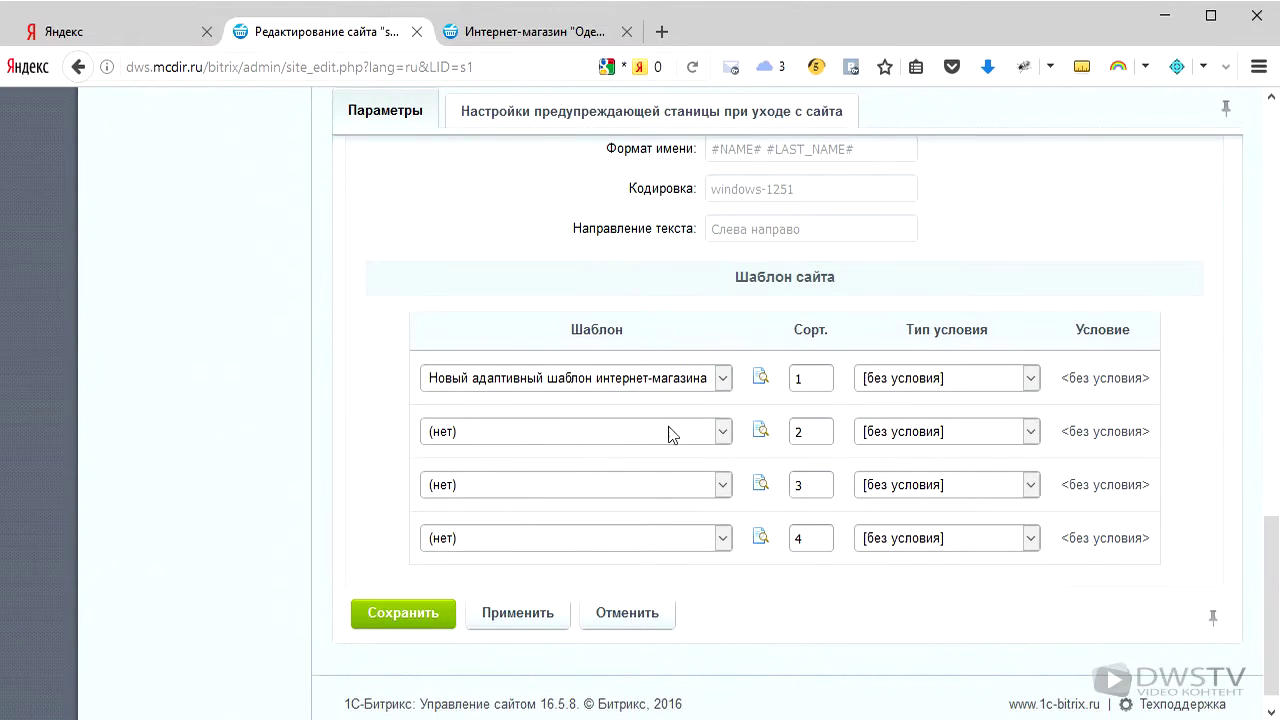
pyautogui.click(724, 432)
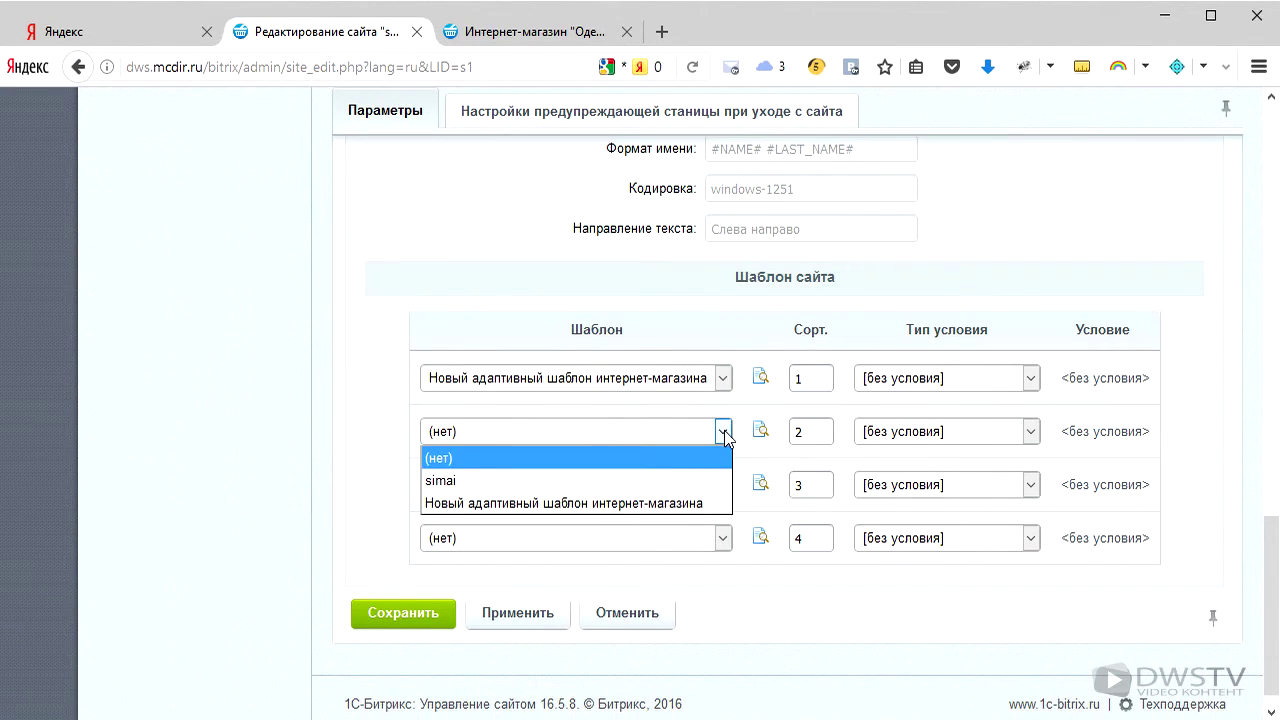
pyautogui.click(694, 482)
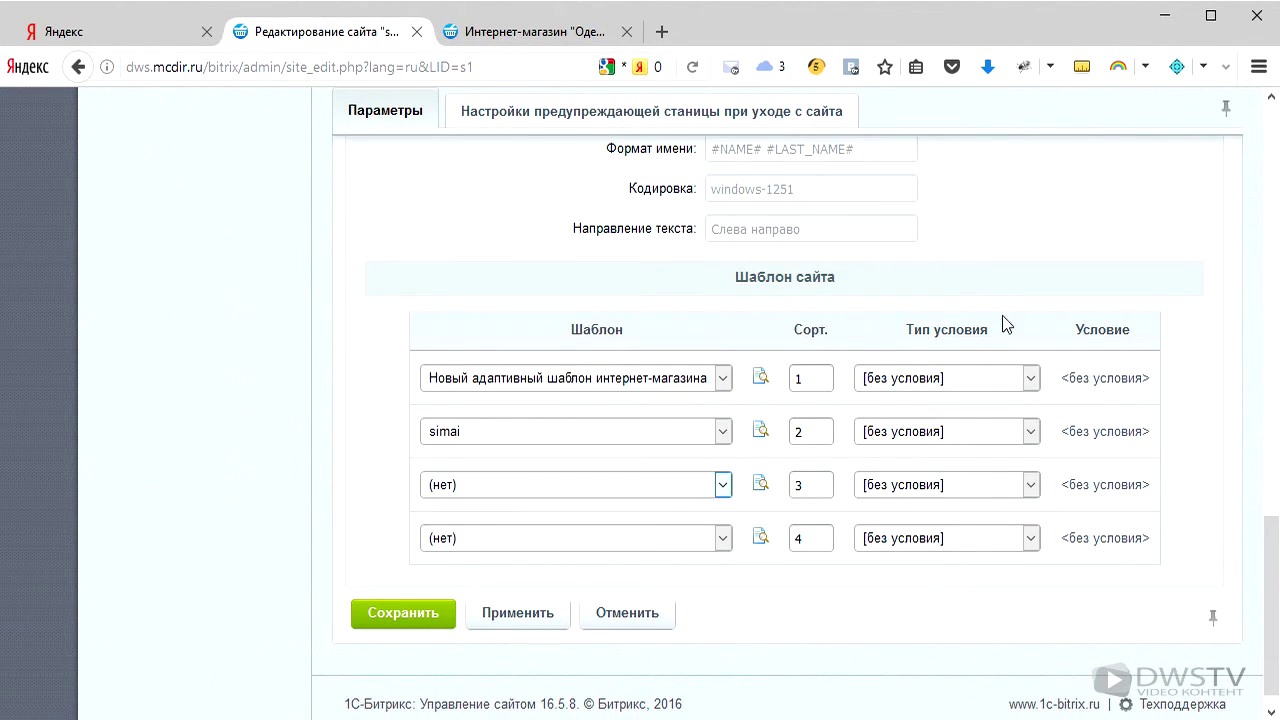
# Restrict the simai template to the /simai/ folder with the Для папки или файла condition and save the site.
pyautogui.click(1027, 434)
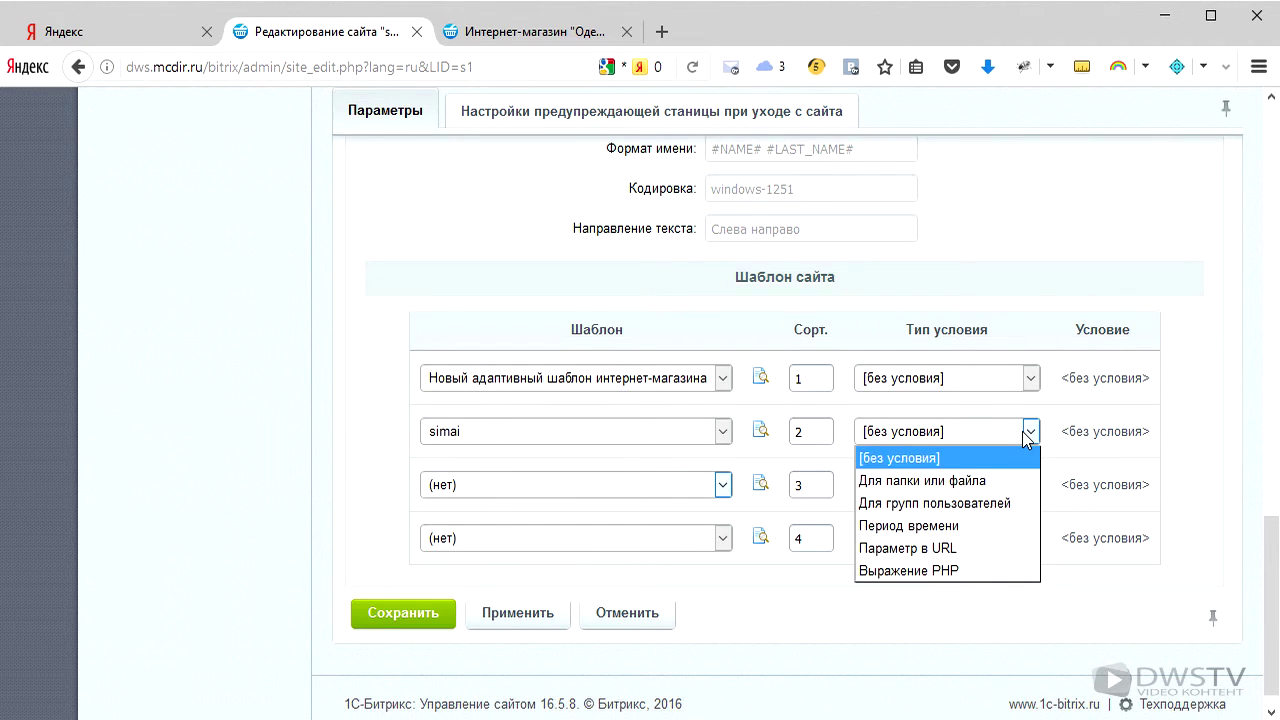
pyautogui.click(984, 481)
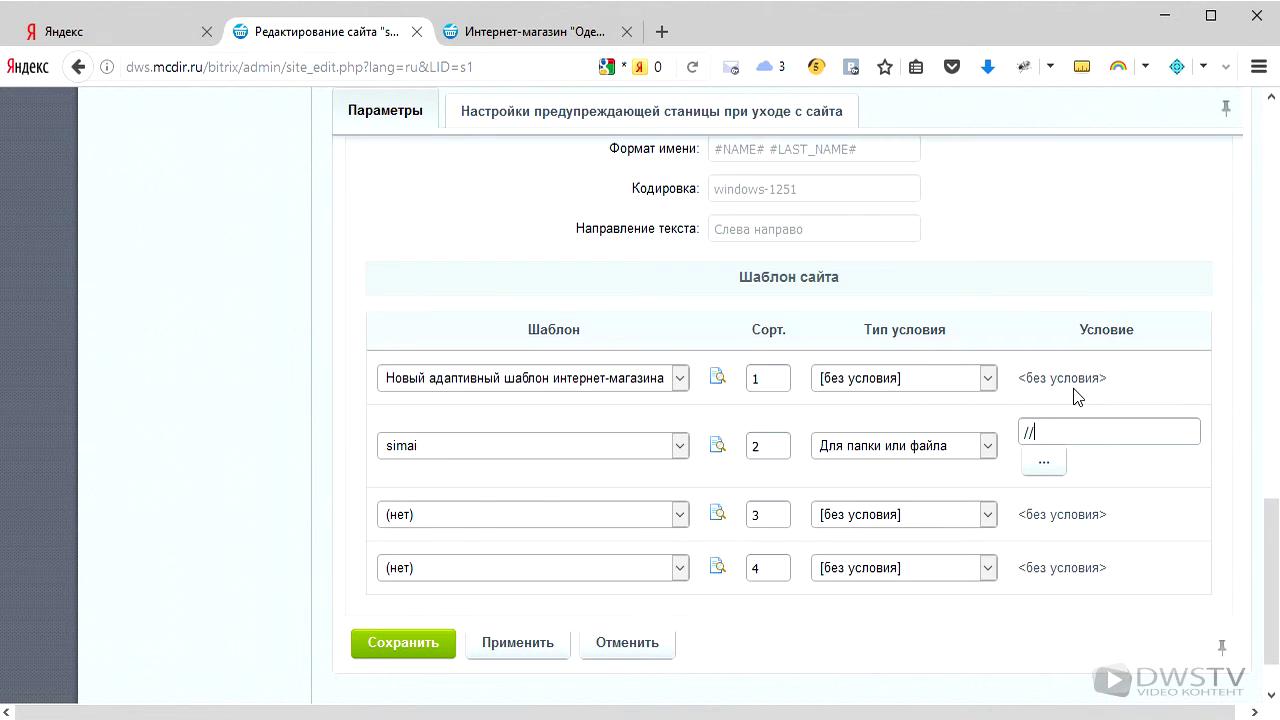
pyautogui.click(417, 646)
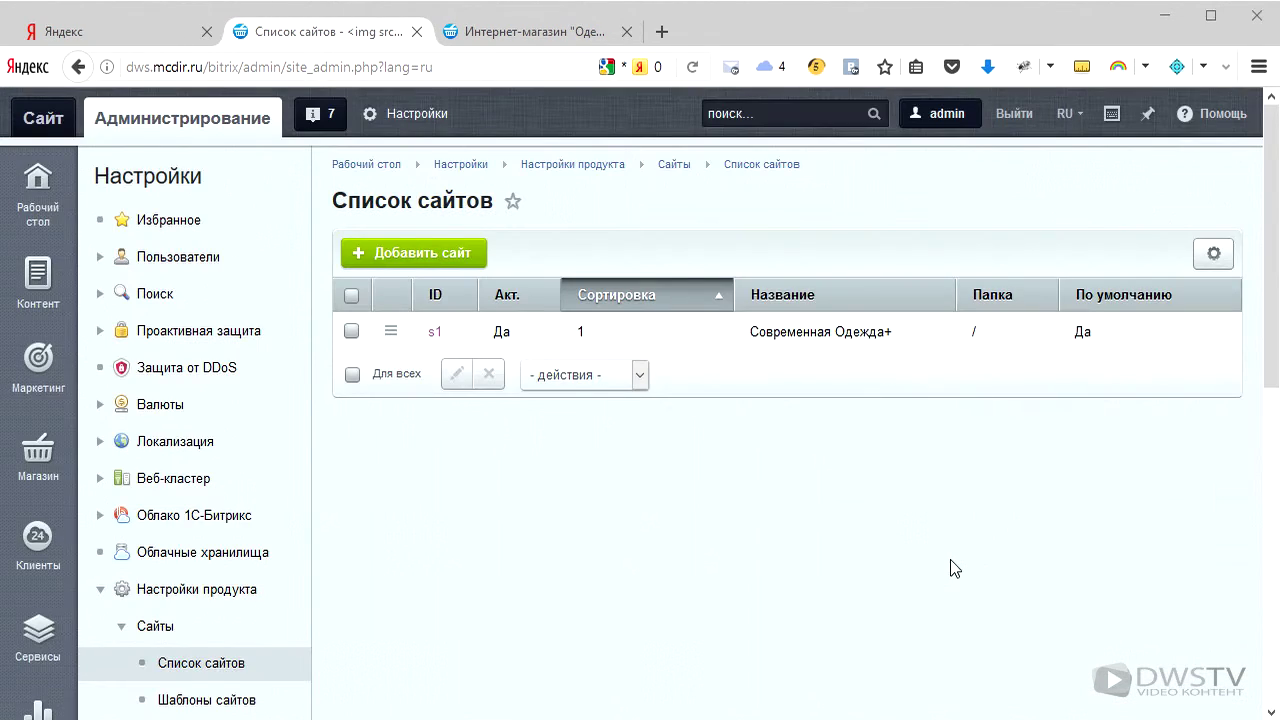
# Load dws.mcdir.ru/simai/ in the storefront tab.
pyautogui.click(535, 32)
pyautogui.click(517, 62)
pyautogui.press('Home')
pyautogui.hotkey('shift', 'End')
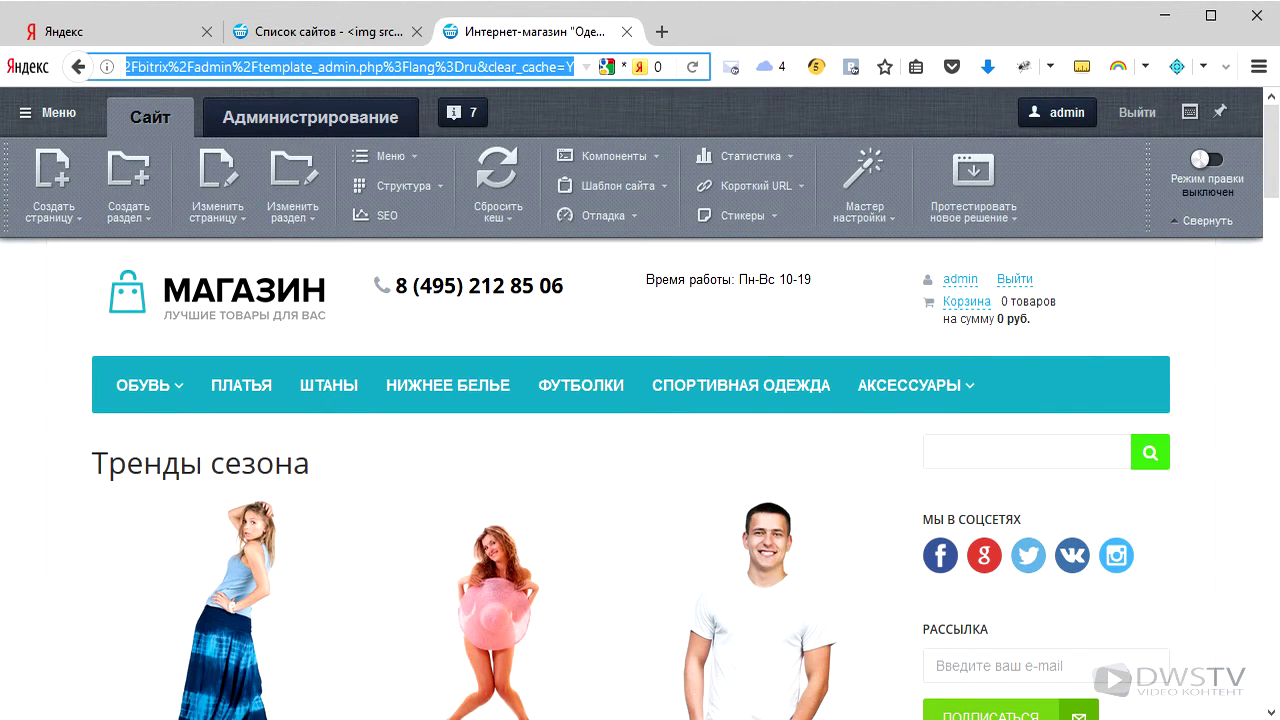
pyautogui.write('dws.mcdir.ru/simai/')
pyautogui.press('Return')
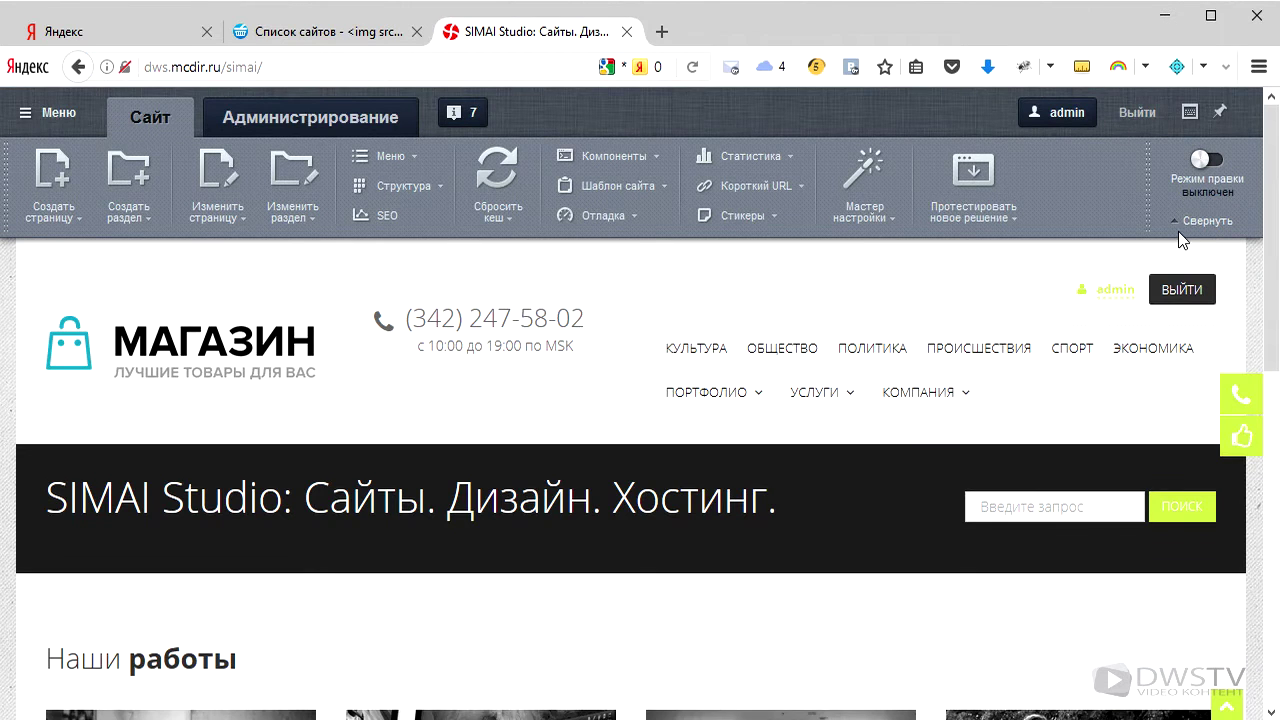
# Collapse the admin panel and examine the simai page down to its footer.
pyautogui.click(1203, 220)
pyautogui.scroll(-3, 1260, 452)
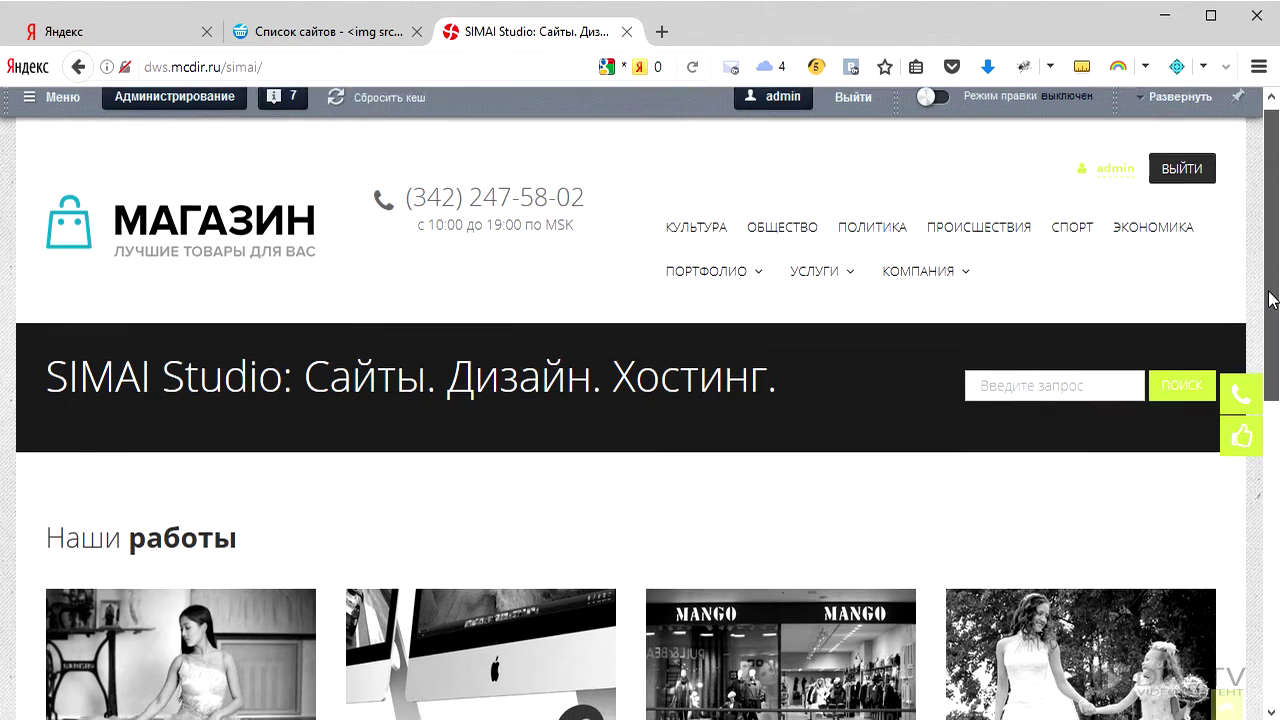
pyautogui.scroll(-4, 1260, 452)
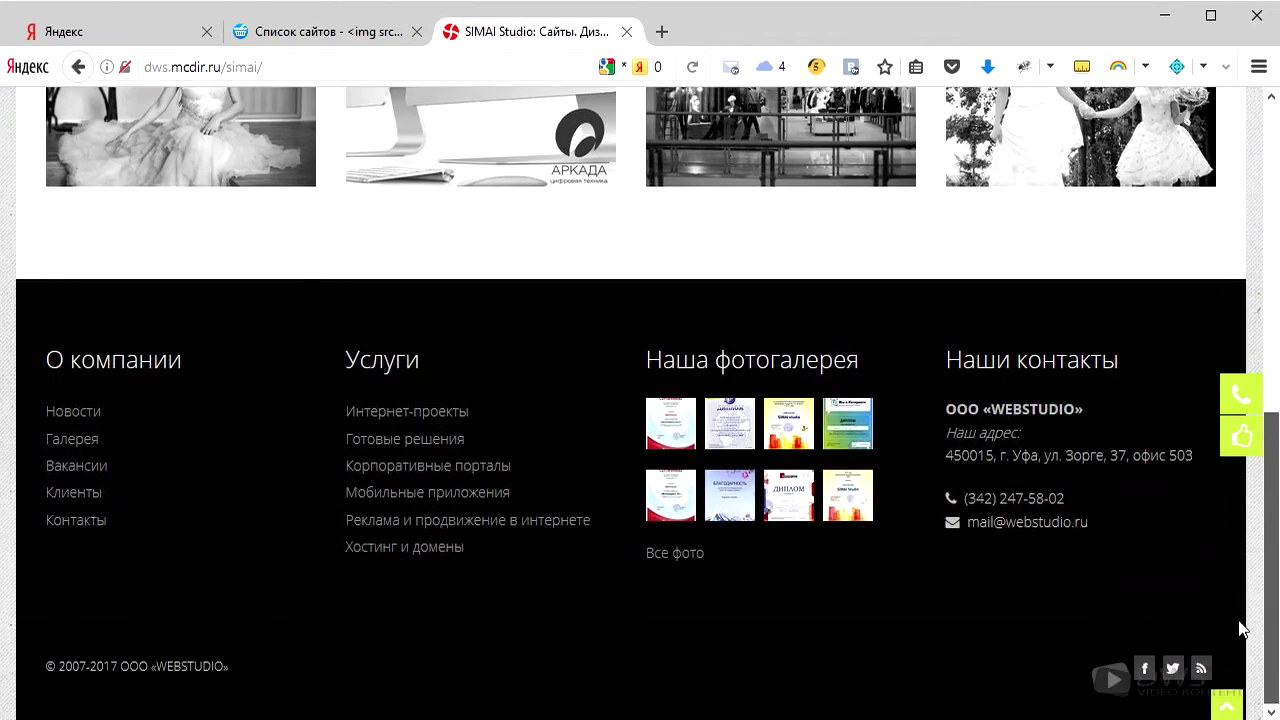
pyautogui.scroll(7, 1251, 428)
pyautogui.scroll(1, 1258, 296)
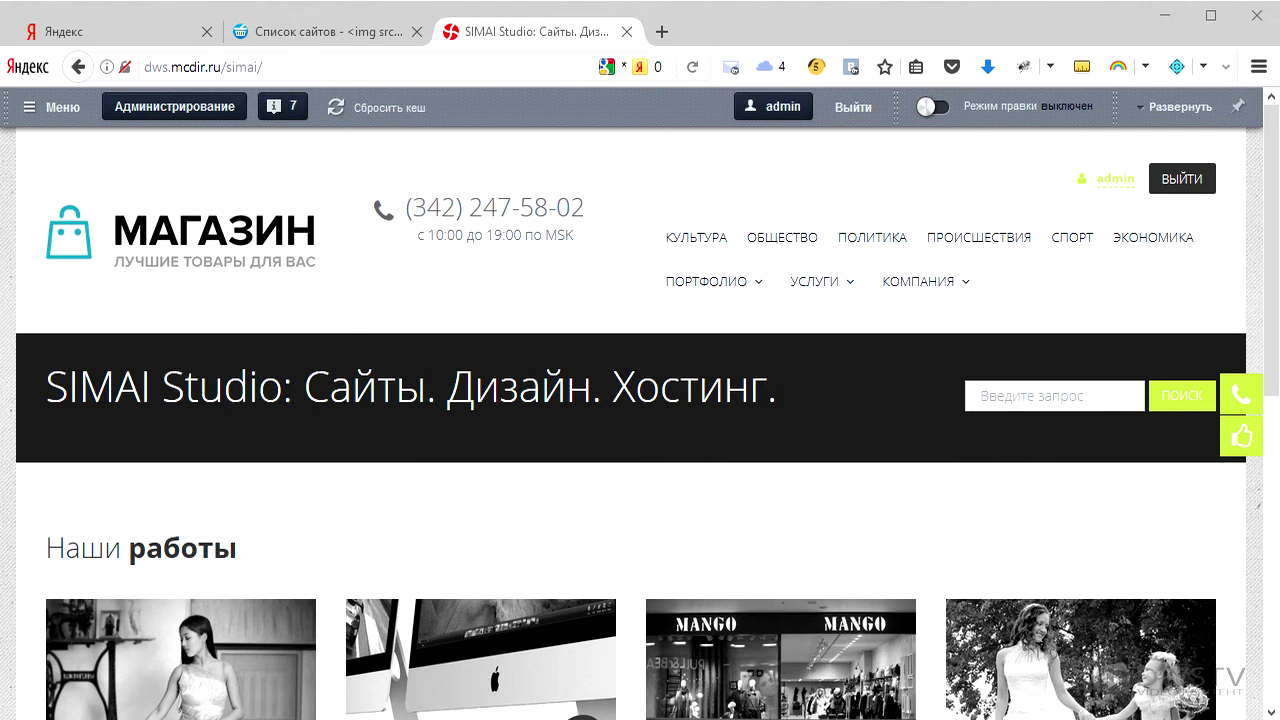
# Copy the eshop_bootstrap_green site template and name the copy Интернет-магазина копия.
pyautogui.click(333, 31)
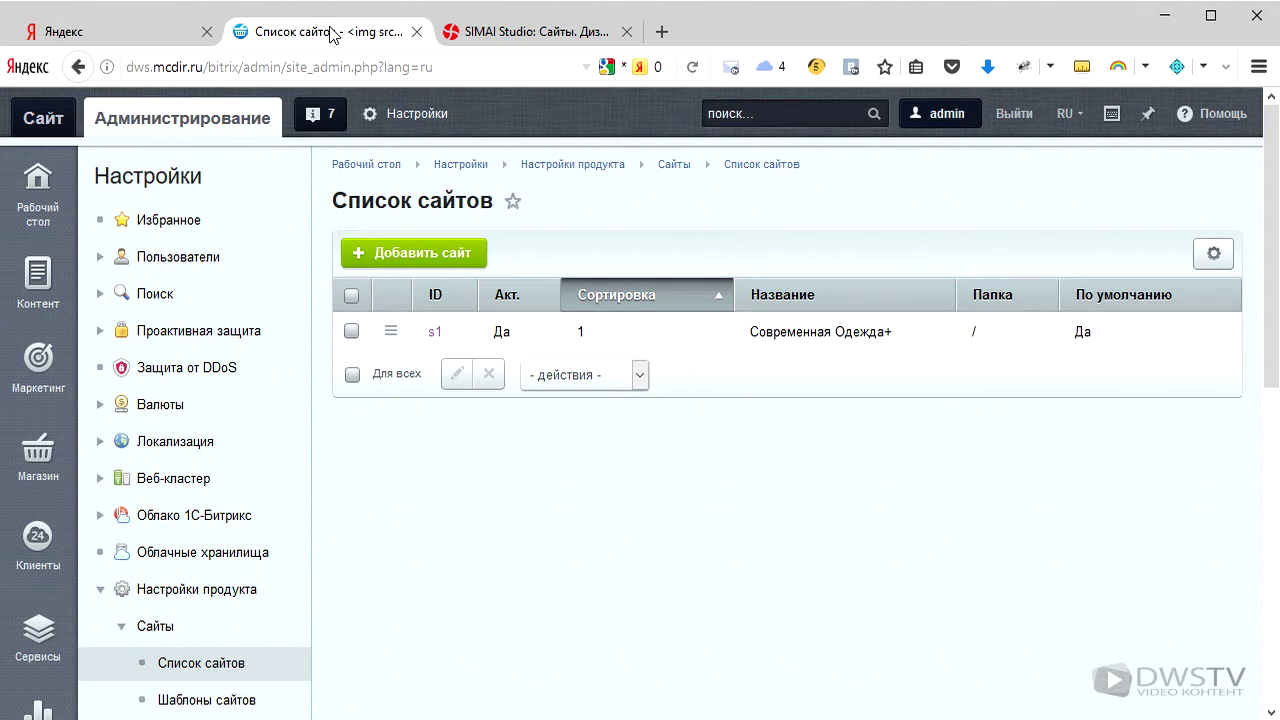
pyautogui.click(249, 702)
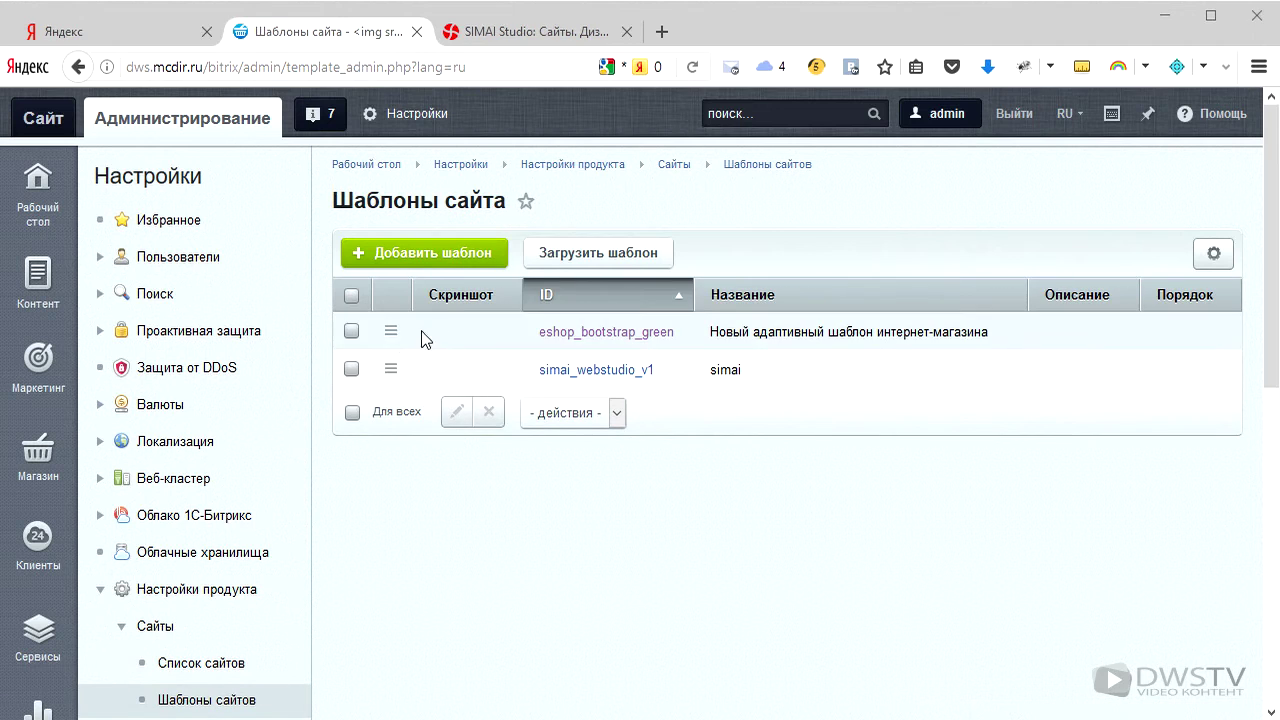
pyautogui.click(391, 331)
pyautogui.click(462, 410)
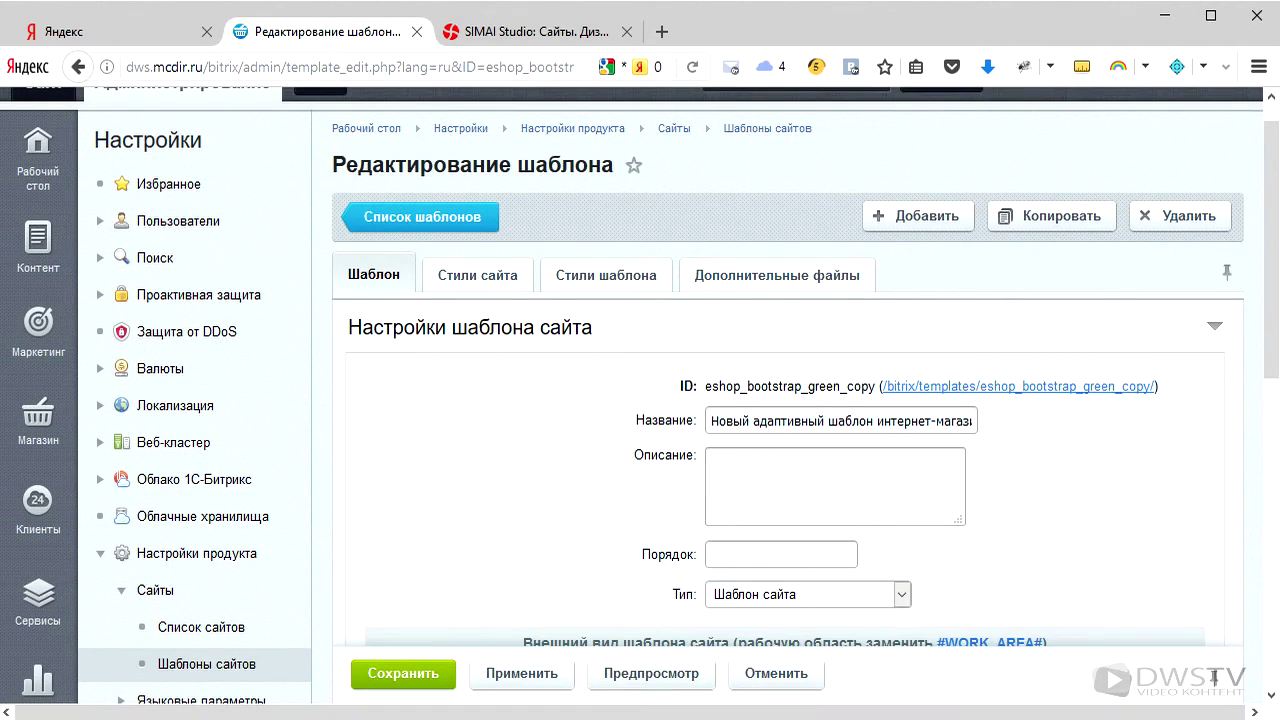
pyautogui.moveTo(715, 424); pyautogui.dragTo(868, 420)
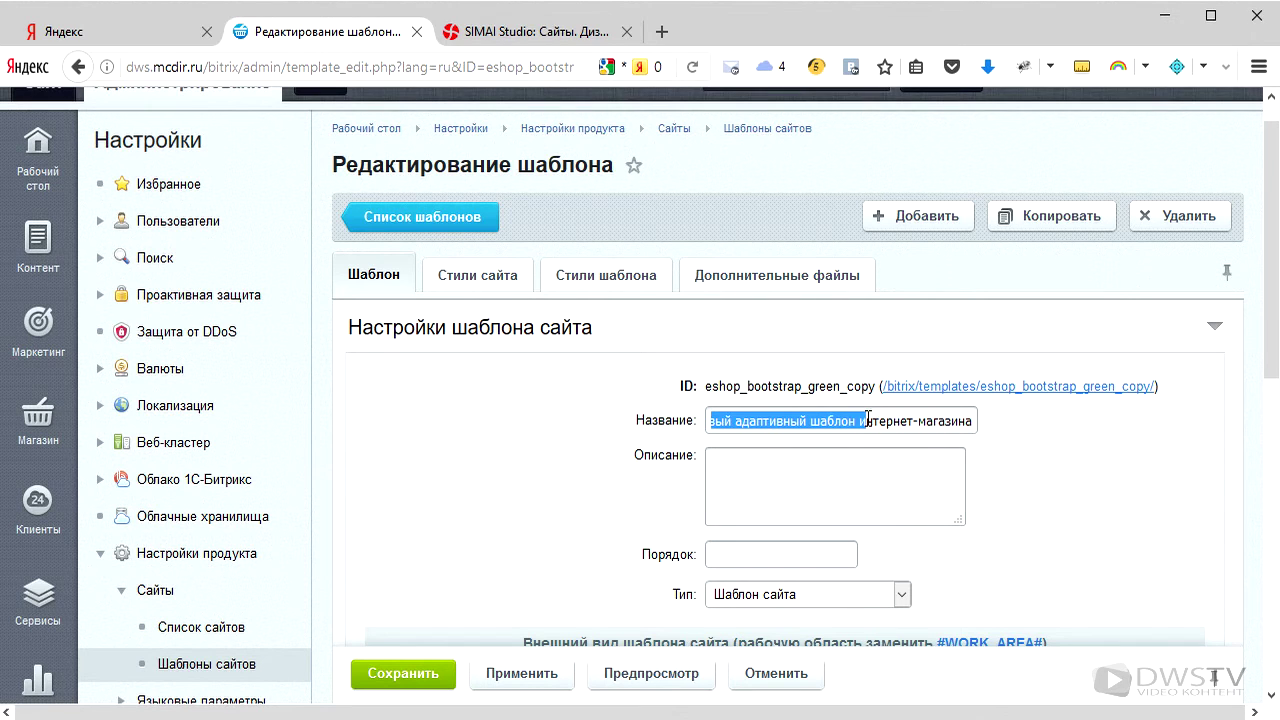
pyautogui.write('И копия')
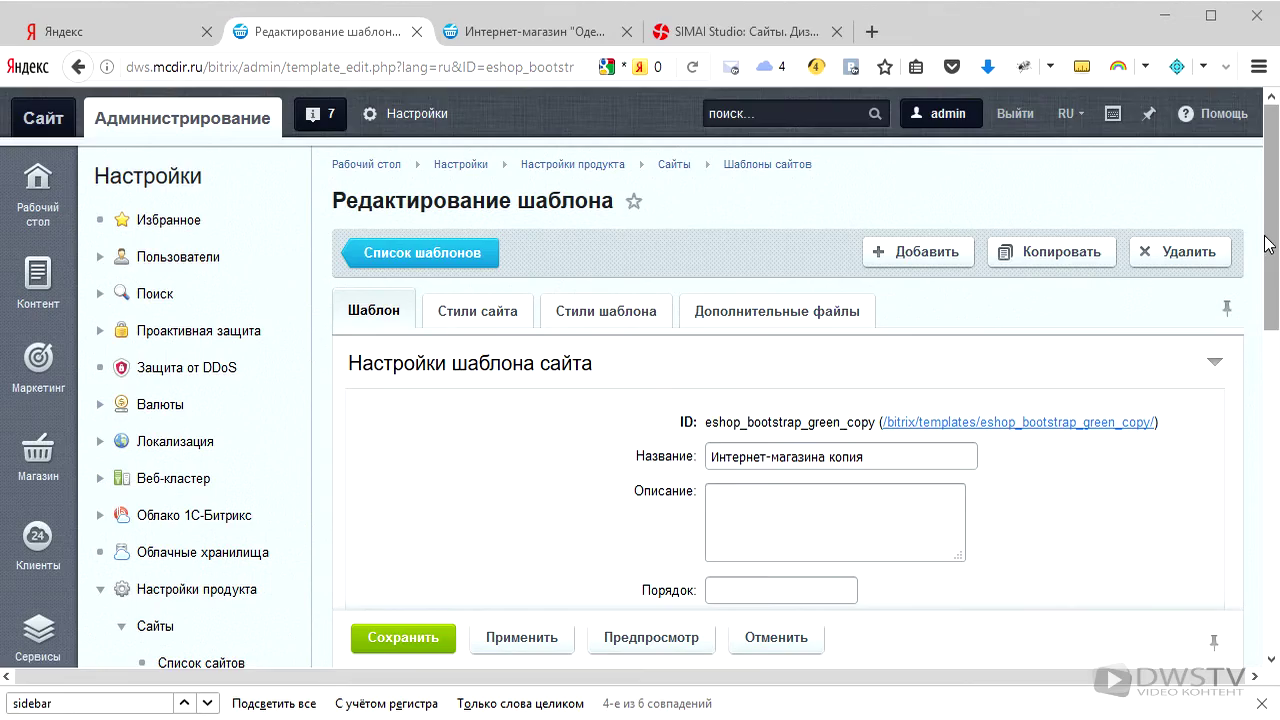
# Delete the if (!$needSidebar) block through its endif from the copied template's code and apply the change.
pyautogui.moveTo(1270, 245); pyautogui.dragTo(1270, 485)
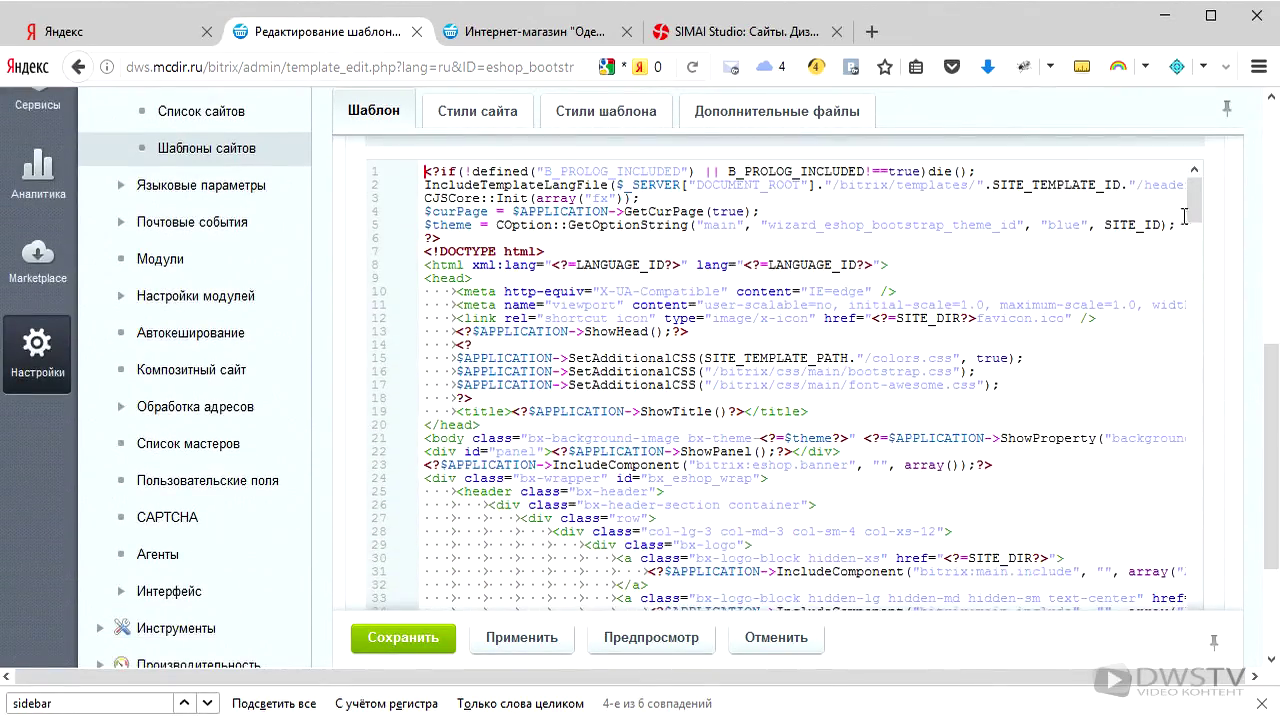
pyautogui.moveTo(1196, 224); pyautogui.dragTo(1216, 430)
pyautogui.moveTo(585, 297); pyautogui.dragTo(760, 494)
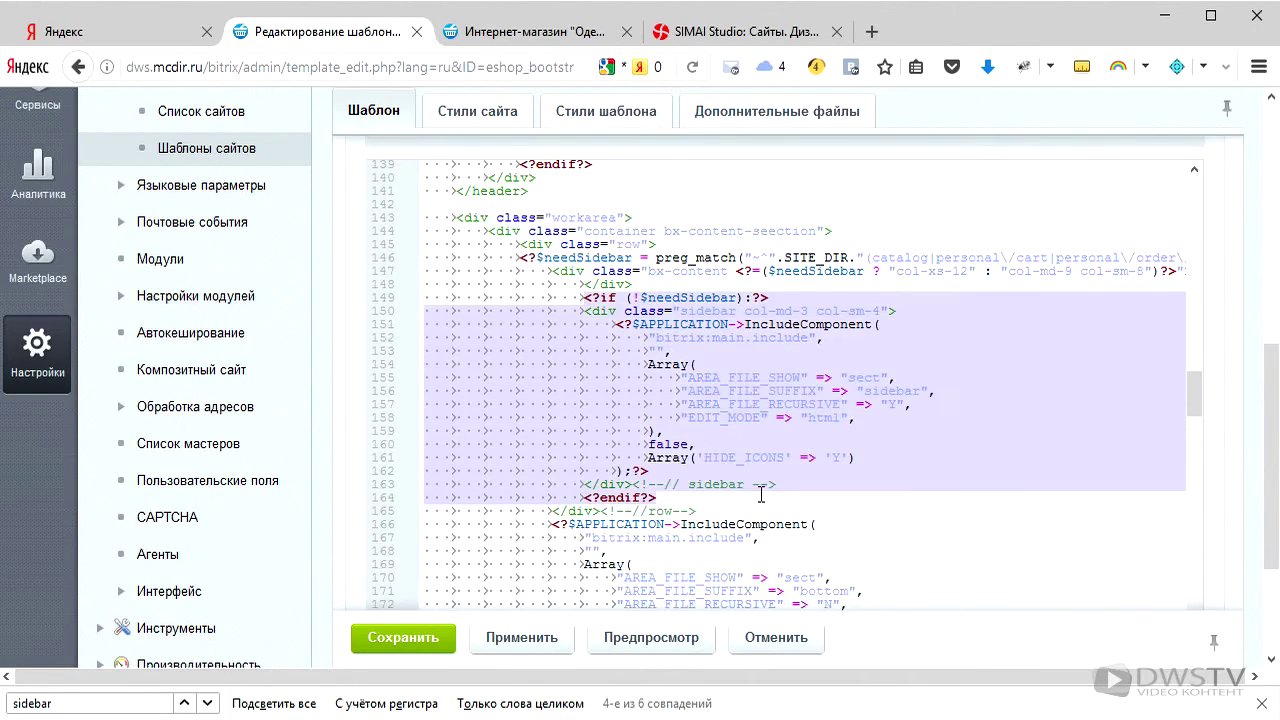
pyautogui.press('BackSpace')
pyautogui.press('BackSpace')
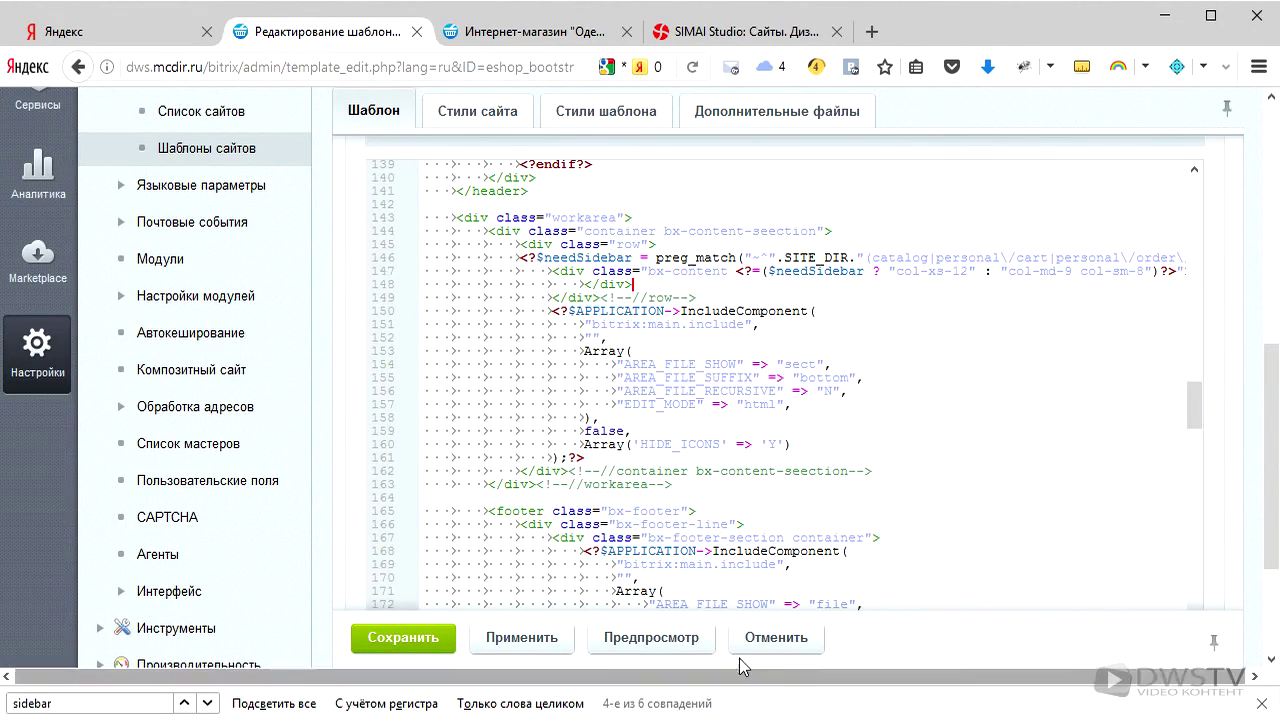
pyautogui.click(521, 637)
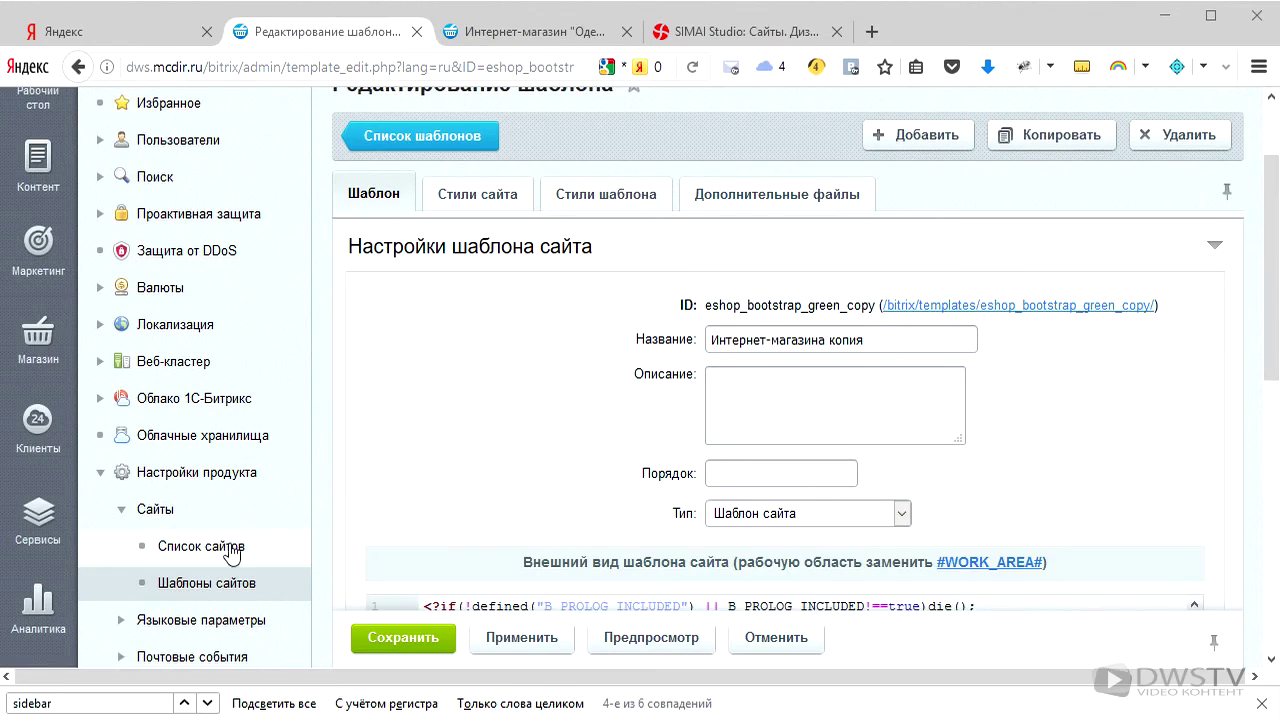
# Open site s1 for editing and assign the template Интернет-магазина копия in the third template row.
pyautogui.click(230, 547)
pyautogui.click(434, 331)
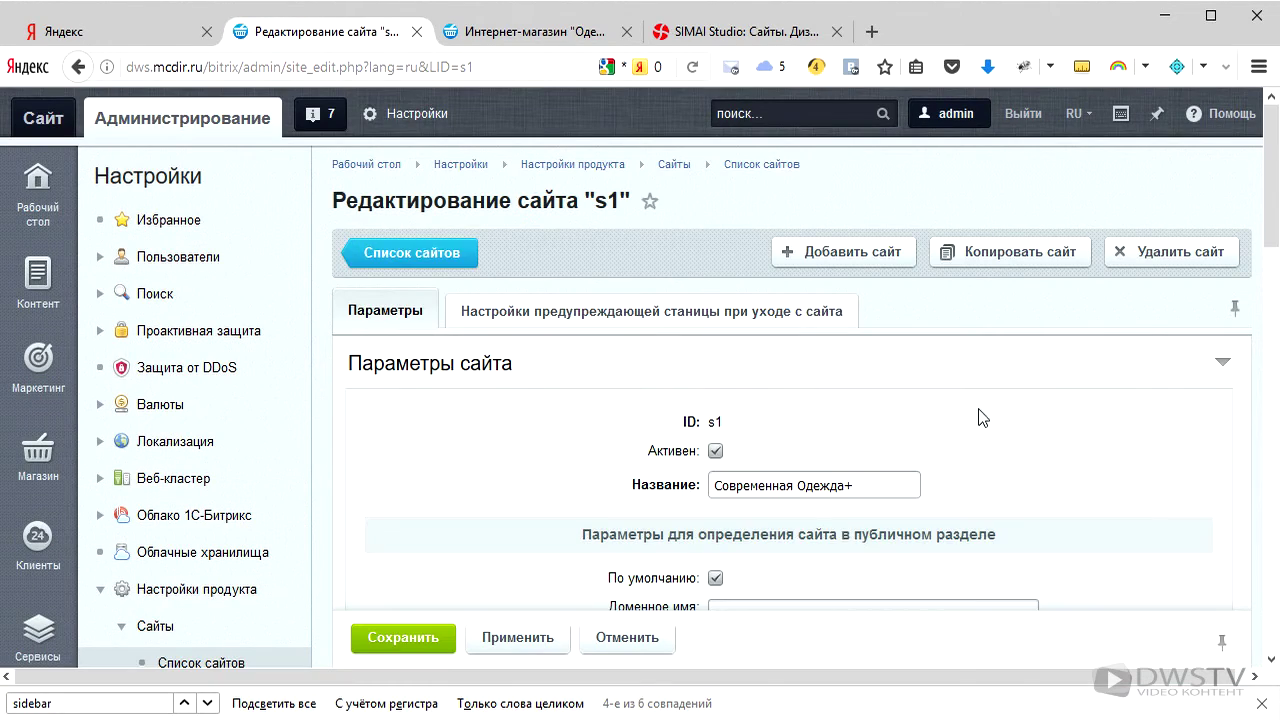
pyautogui.scroll(-20, 1040, 424)
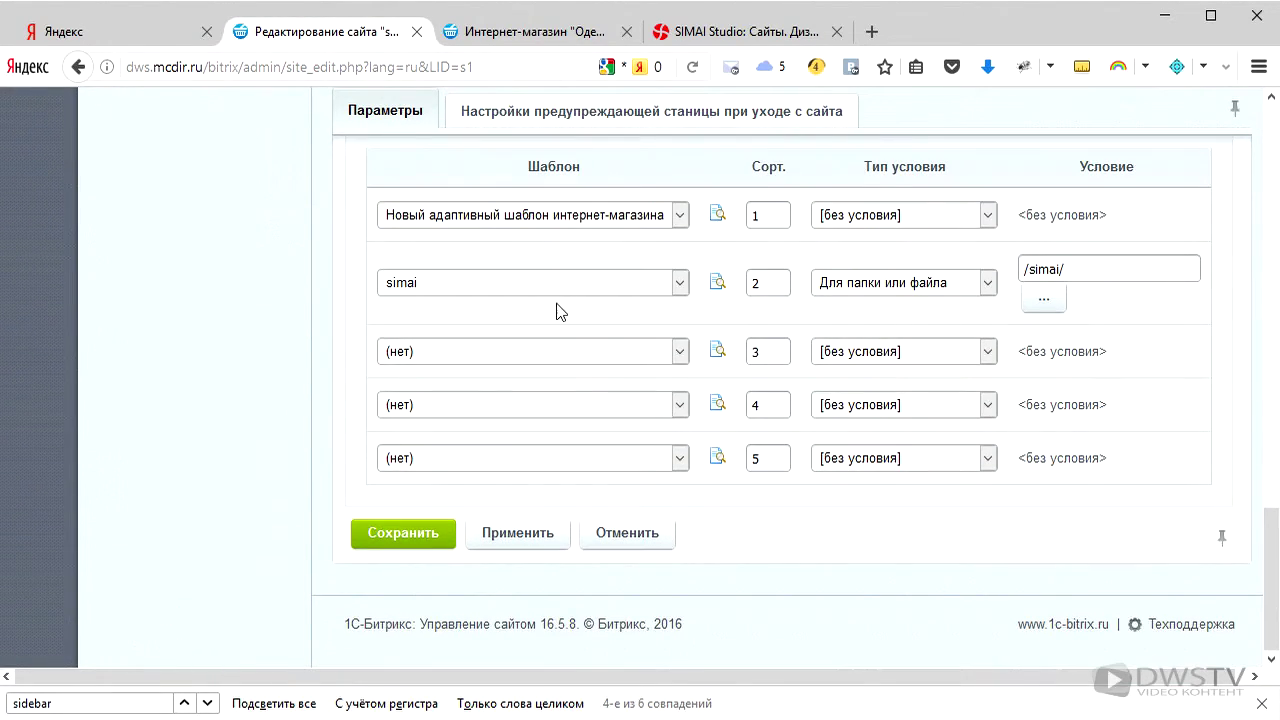
pyautogui.click(551, 285)
pyautogui.click(683, 453)
pyautogui.click(531, 352)
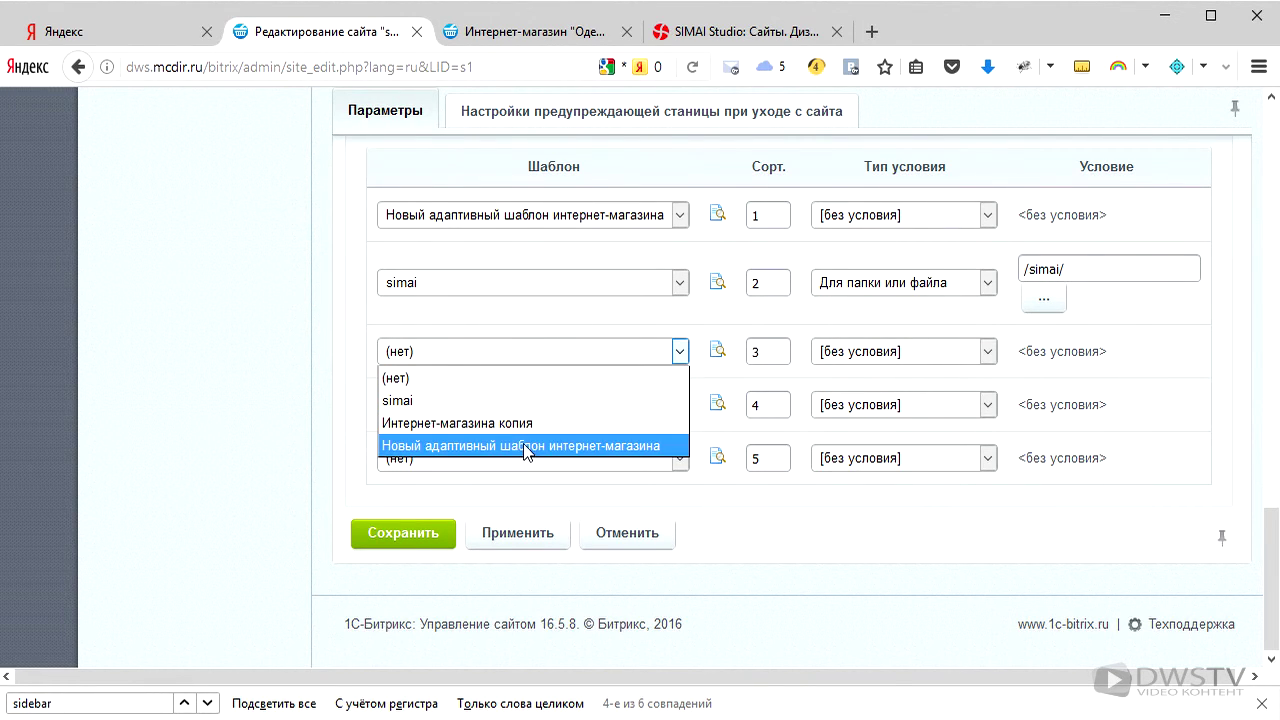
pyautogui.click(519, 424)
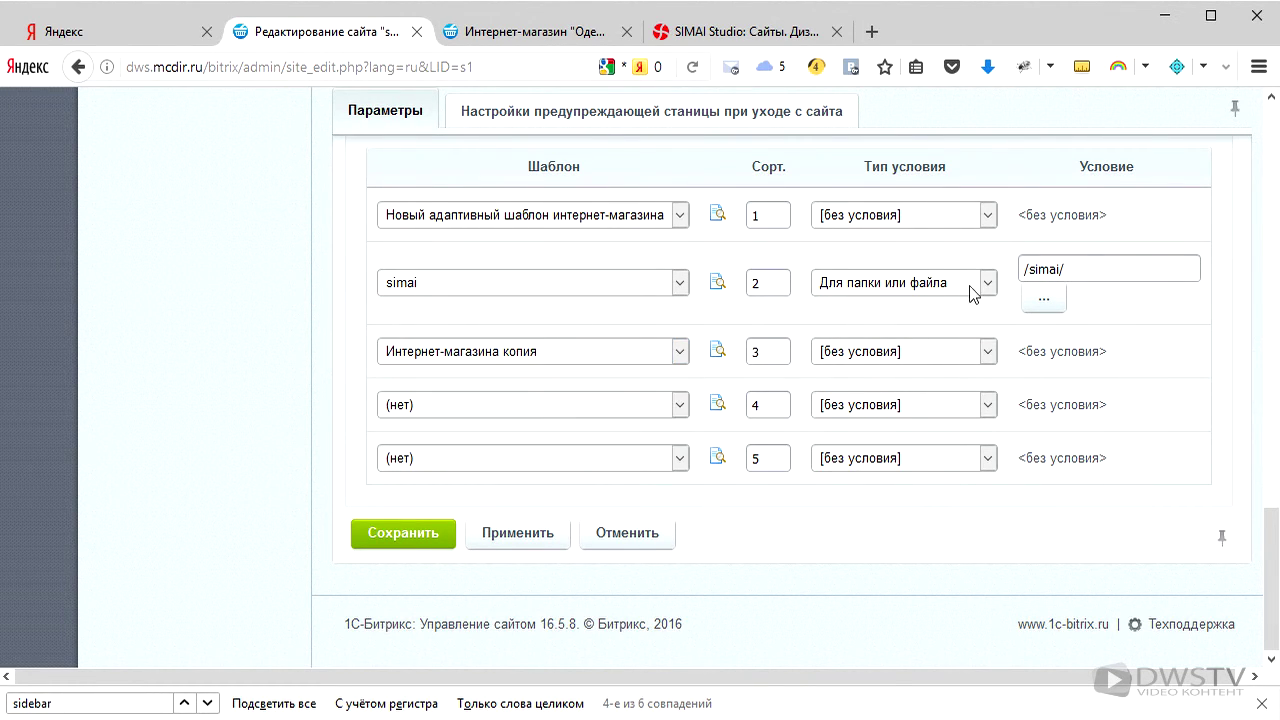
# Give the third template row the Параметр в URL condition demo = Y and apply the site settings.
pyautogui.click(988, 355)
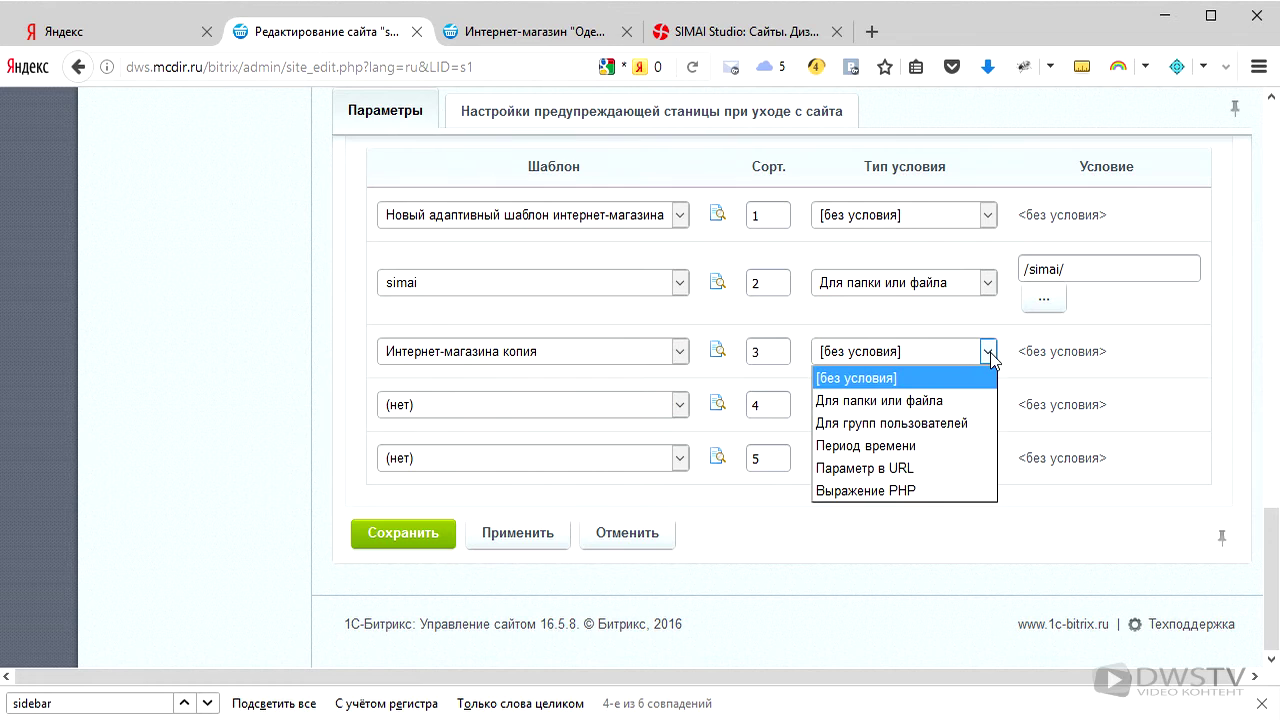
pyautogui.click(944, 470)
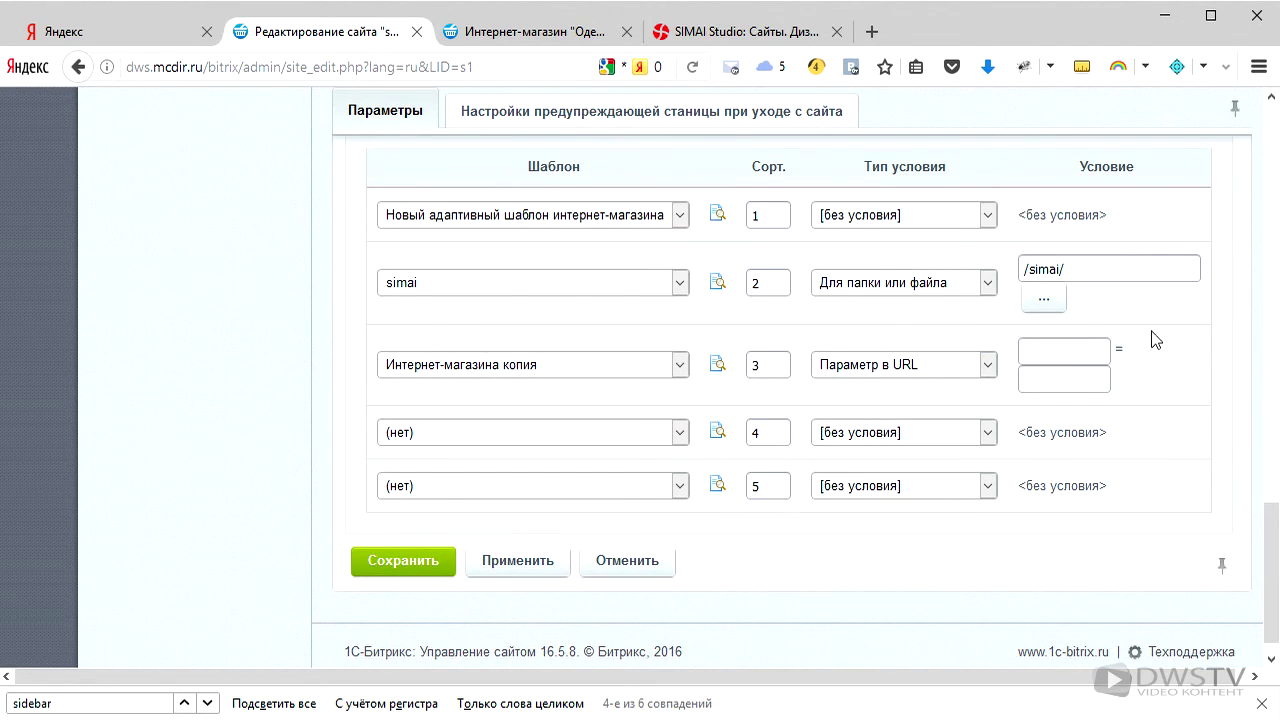
pyautogui.click(1047, 345)
pyautogui.write('demo')
pyautogui.click(533, 560)
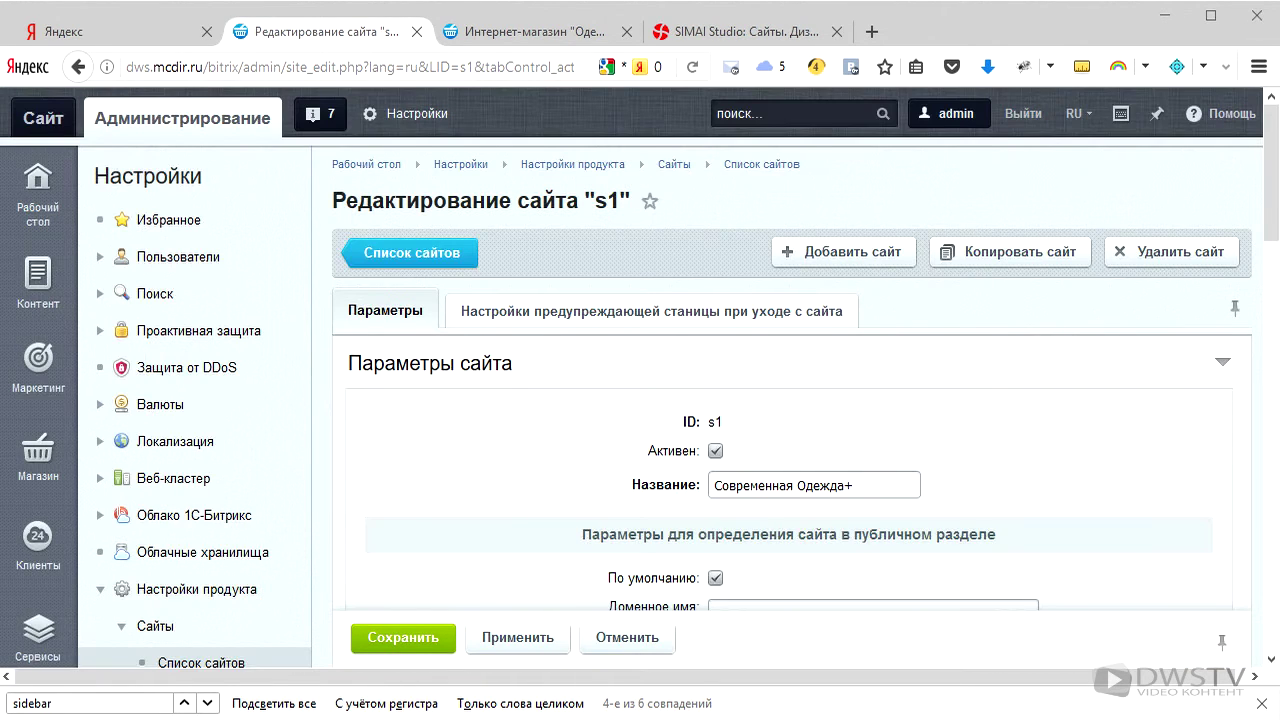
# Open dws.mcdir.ru/?demo=Y on the storefront and inspect the sidebar area along the whole home page.
pyautogui.click(540, 31)
pyautogui.click(296, 67)
pyautogui.write('dws.mcdir.ru/?demo')
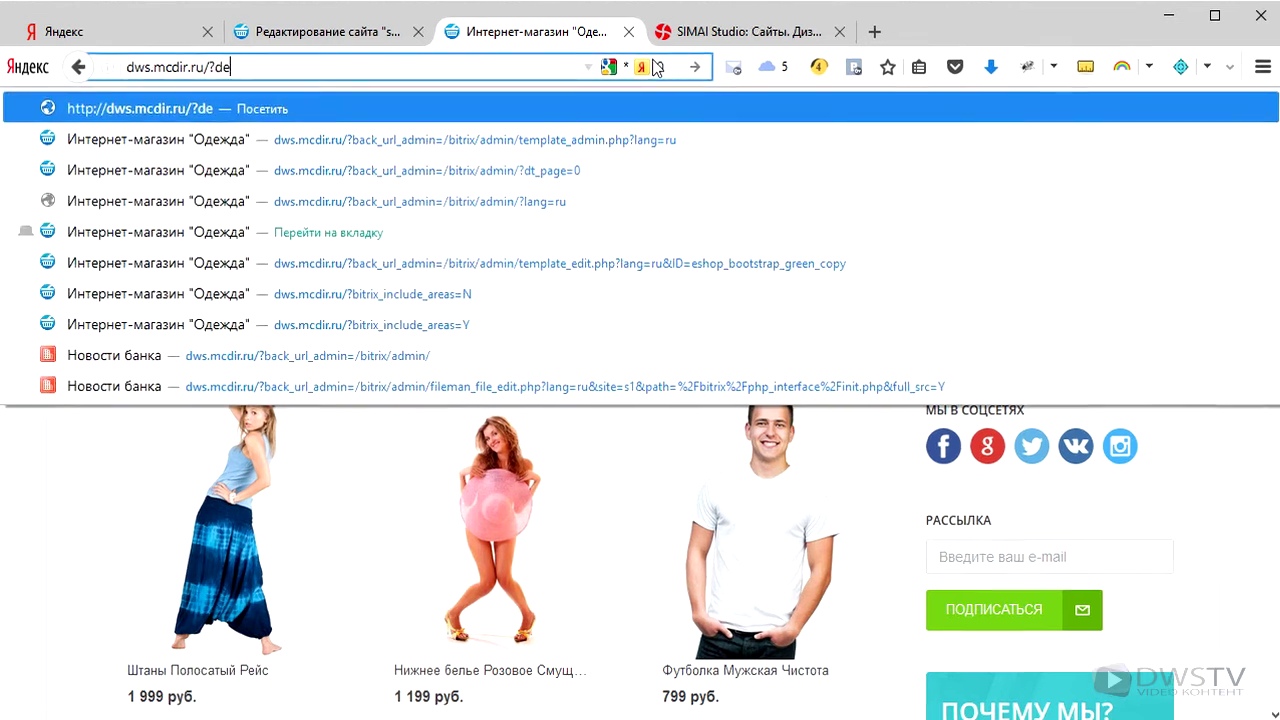
pyautogui.write('=Y')
pyautogui.press('Return')
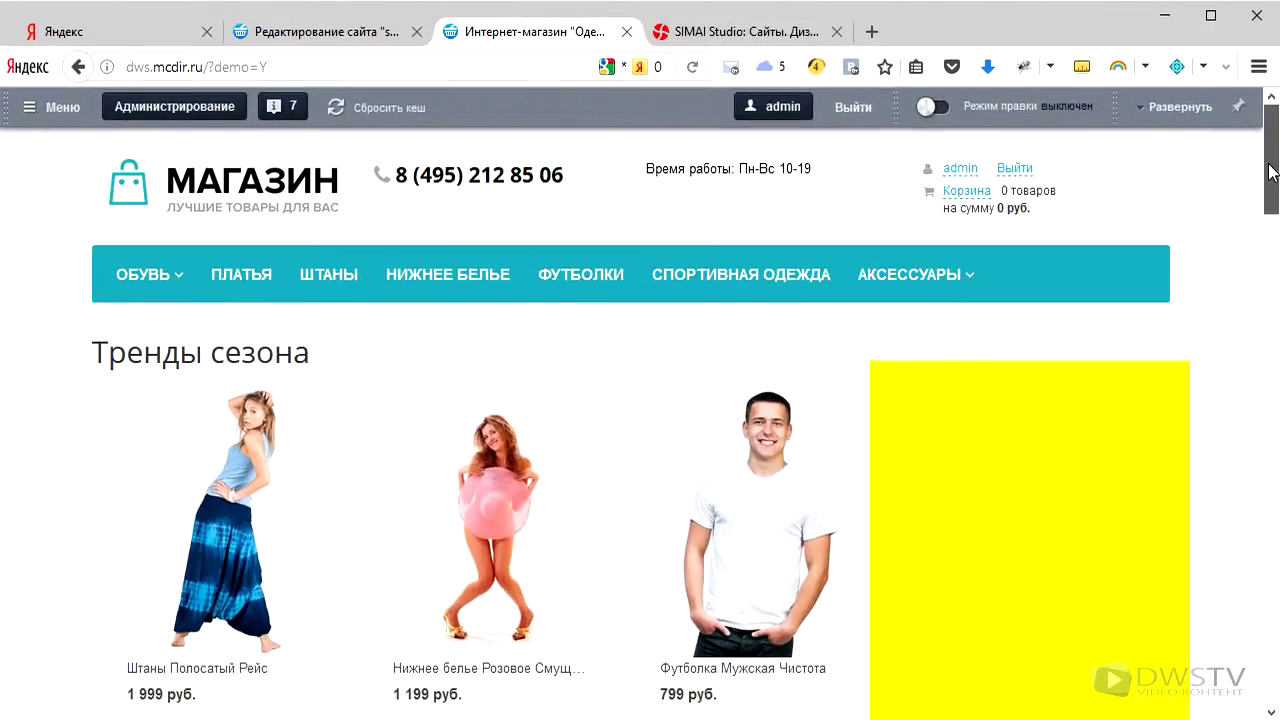
pyautogui.scroll(-10, 640, 400)
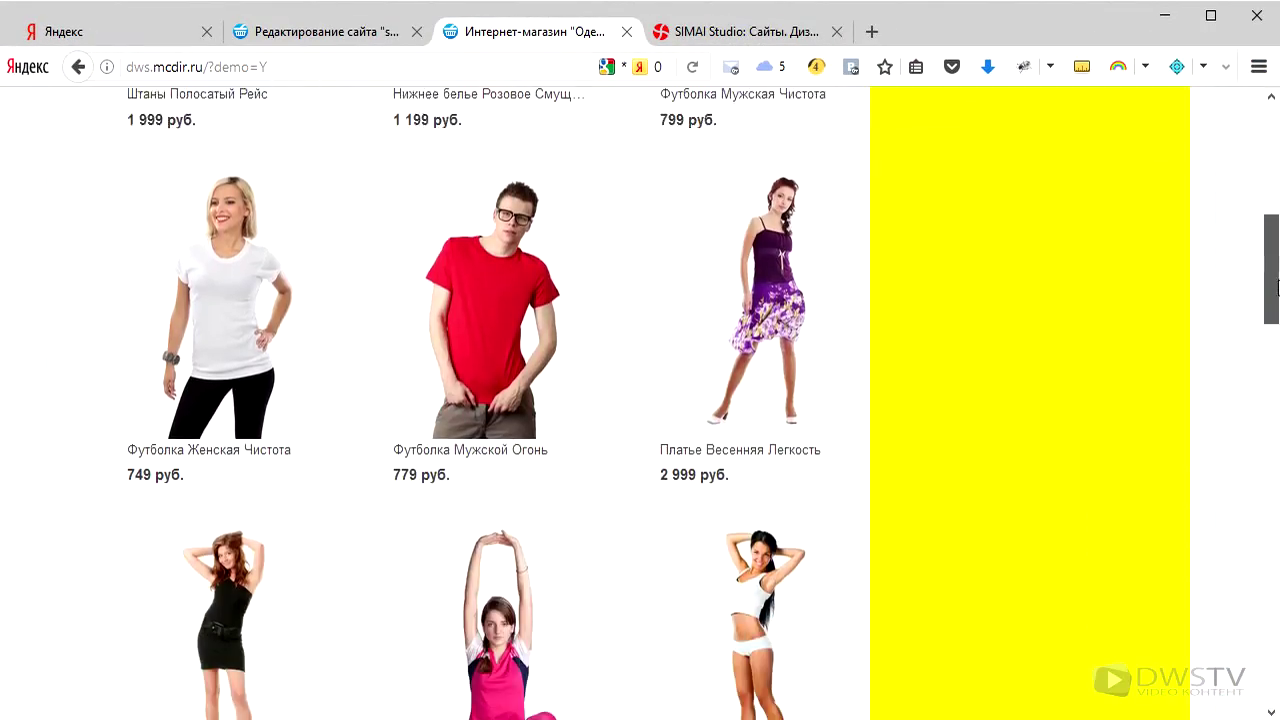
pyautogui.scroll(-15, 640, 400)
pyautogui.scroll(4, 1275, 492)
pyautogui.scroll(15, 1275, 492)
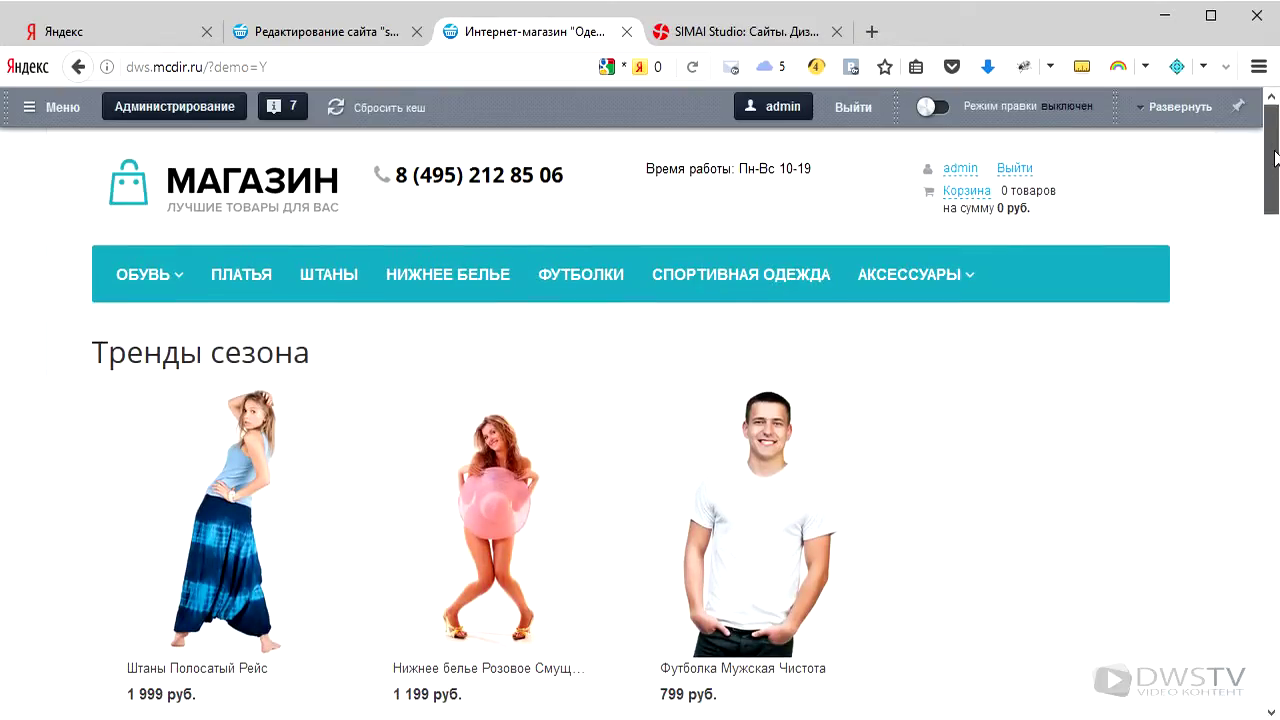
# Reload the home page without the demo=Y parameter and check its sidebar with the default template.
pyautogui.click(342, 67)
pyautogui.click(330, 66)
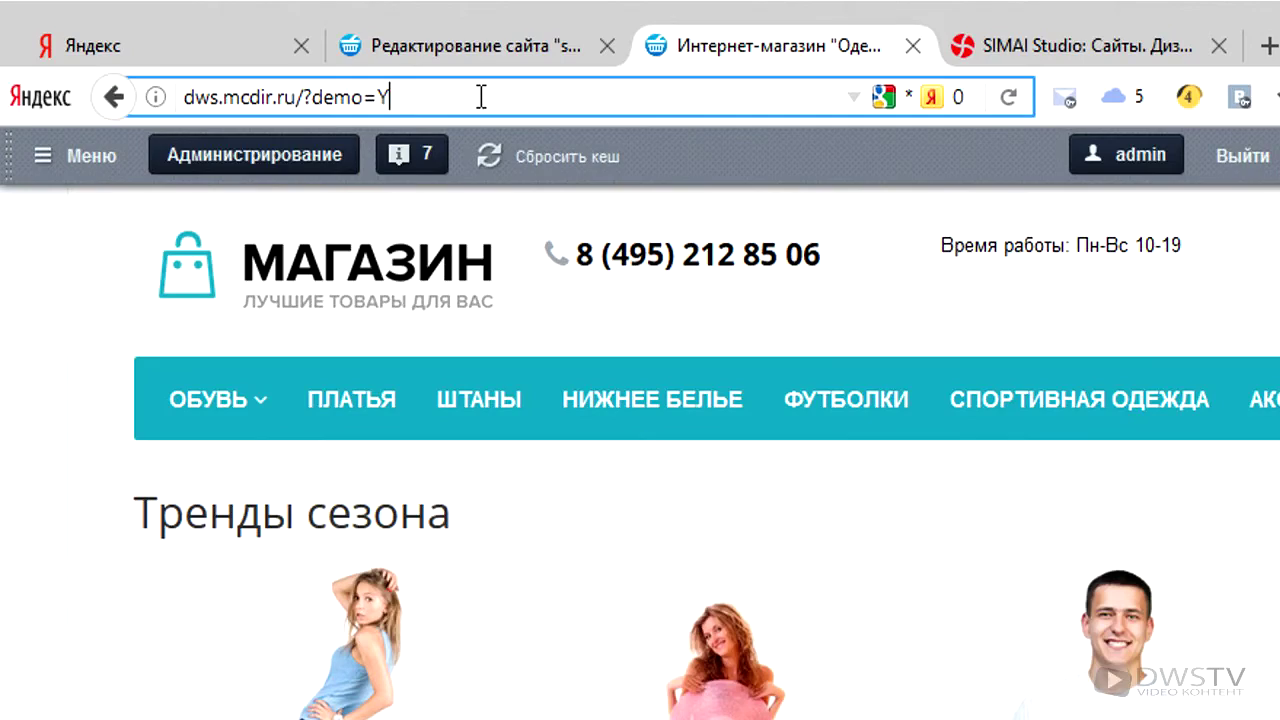
pyautogui.press('BackSpace')
pyautogui.press('BackSpace')
pyautogui.press('BackSpace')
pyautogui.press('BackSpace')
pyautogui.press('BackSpace')
pyautogui.press('BackSpace')
pyautogui.press('BackSpace')
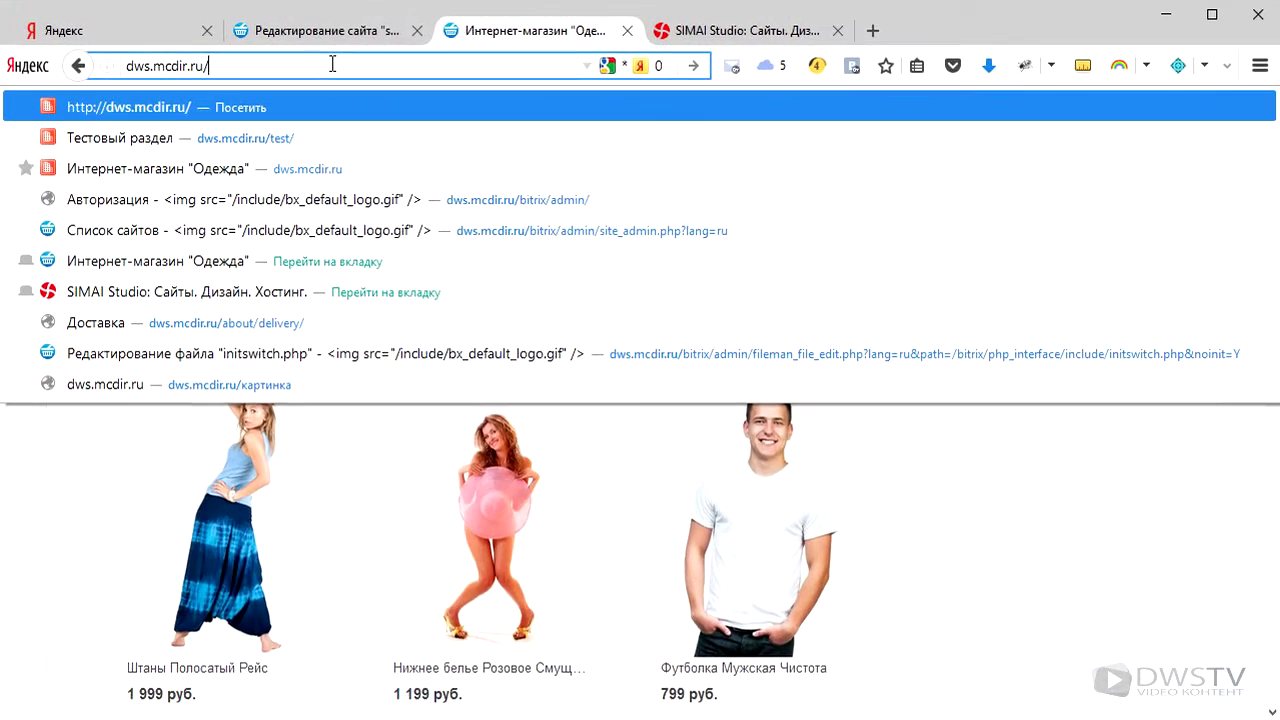
pyautogui.press('Return')
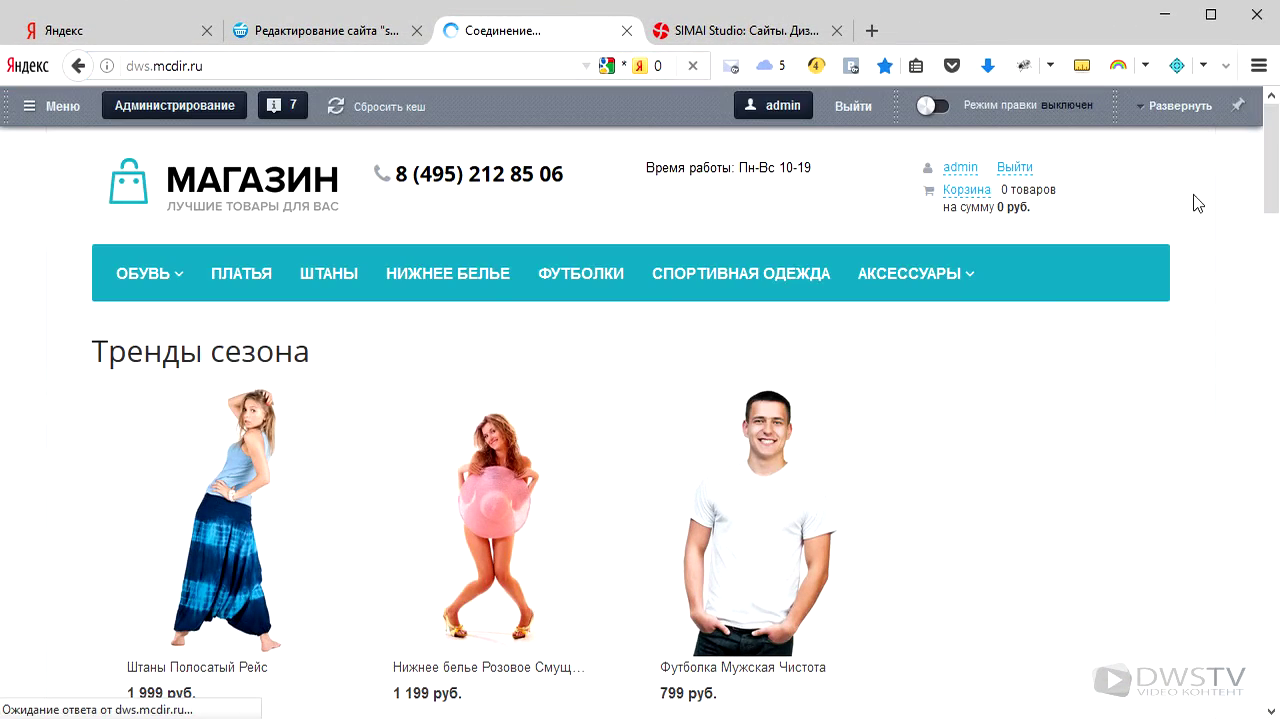
pyautogui.scroll(-7, 957, 386)
pyautogui.scroll(3, 957, 382)
pyautogui.scroll(5, 957, 380)
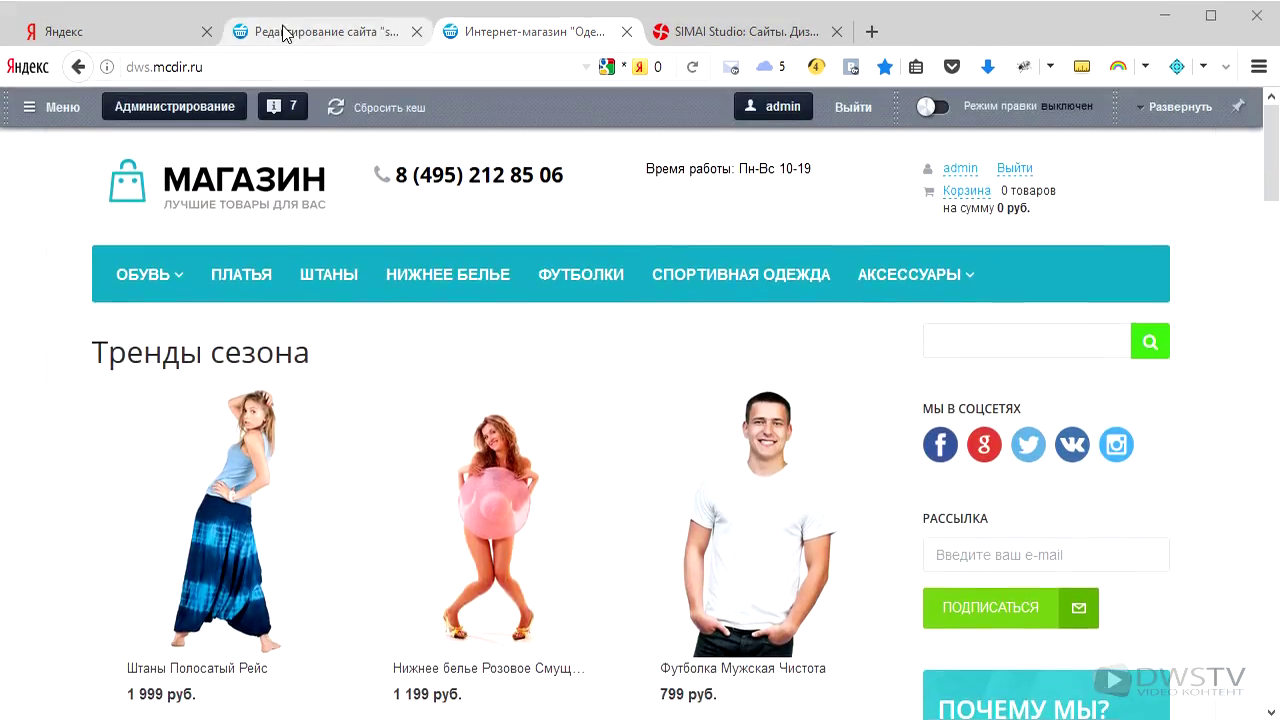
# Return to the s1 site settings and try the Период времени condition type for the third template row.
pyautogui.click(286, 29)
pyautogui.scroll(-15, 1197, 265)
pyautogui.click(904, 338)
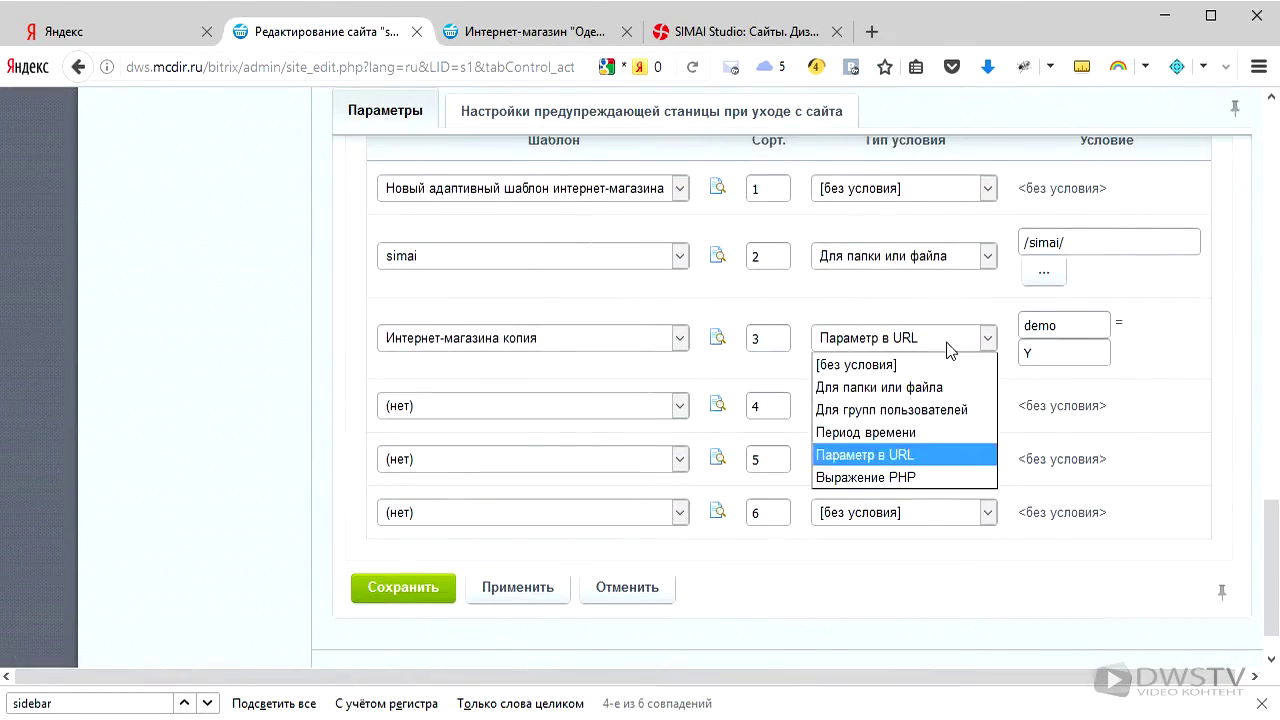
pyautogui.click(860, 429)
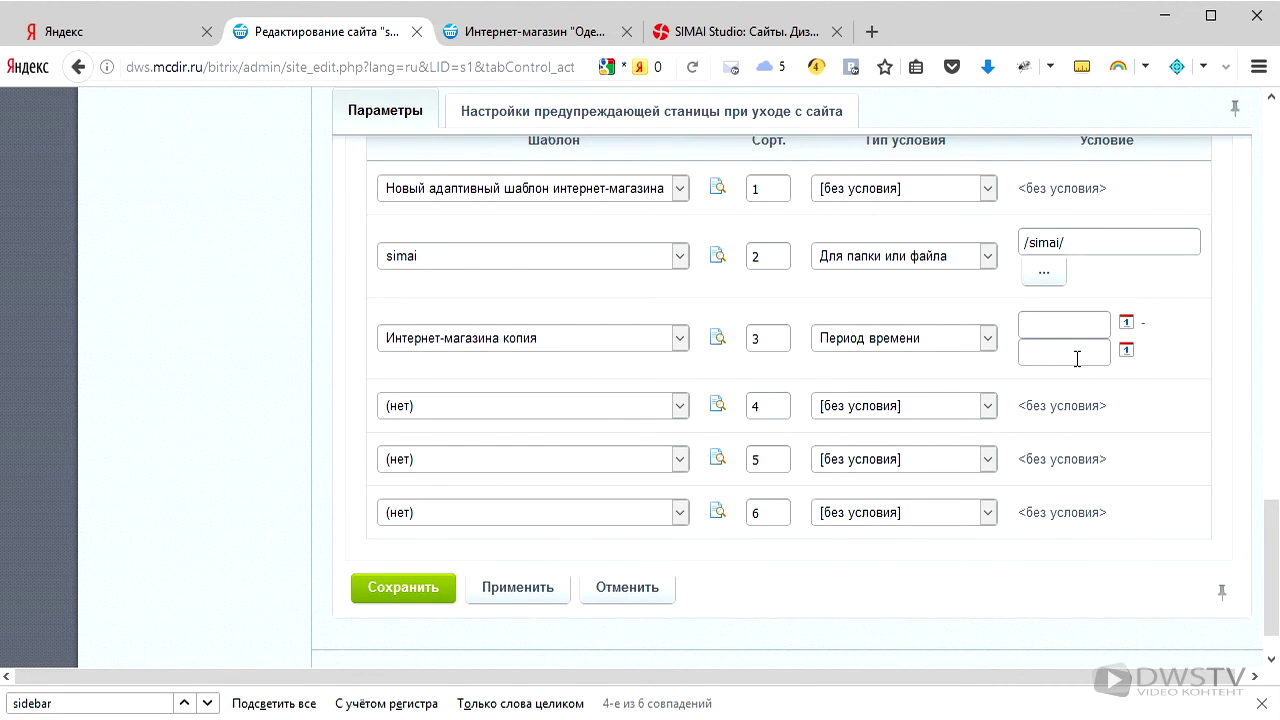
# Switch the third template row's condition type to Для групп пользователей and review the template table.
pyautogui.click(984, 339)
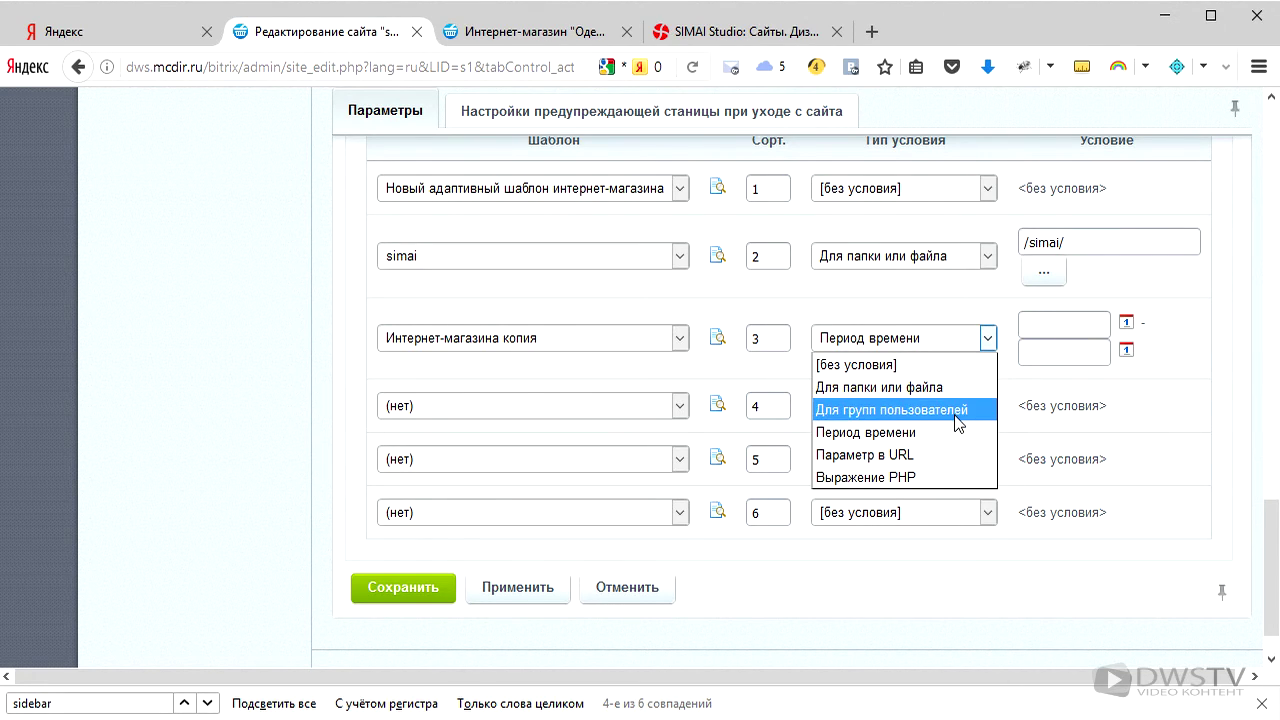
pyautogui.click(960, 411)
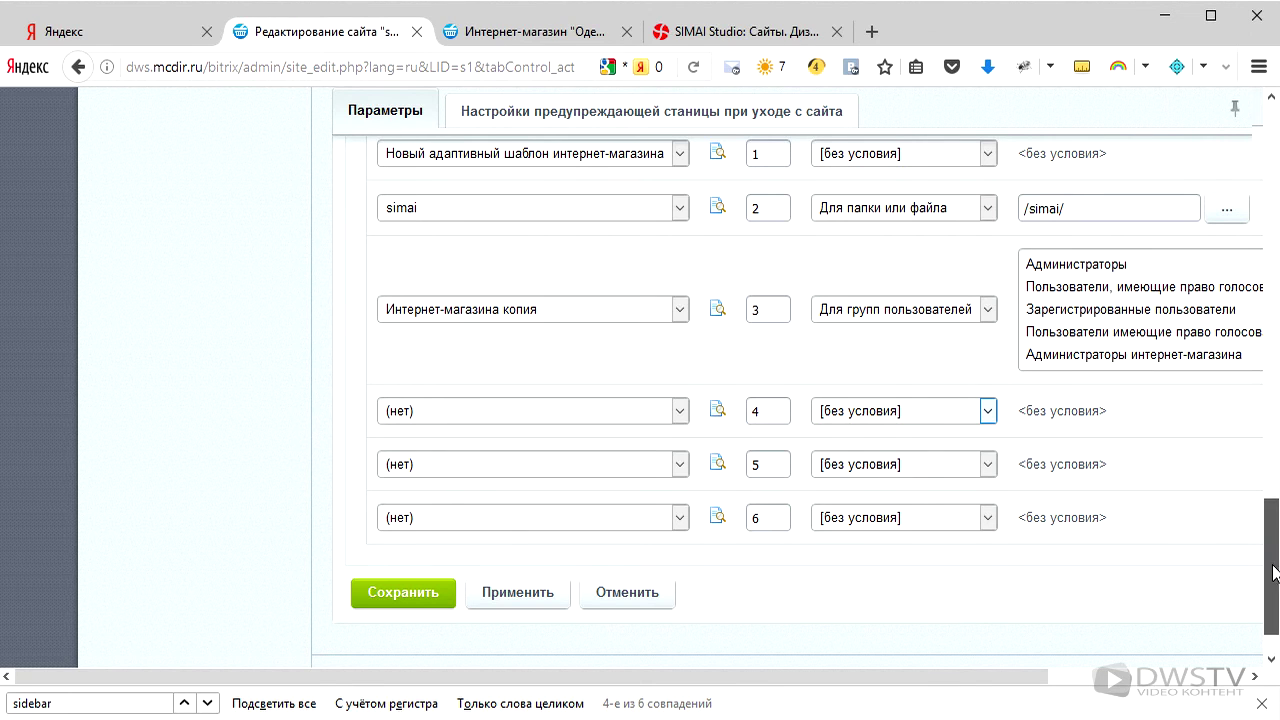
pyautogui.scroll(2, 1272, 560)
pyautogui.scroll(3, 796, 395)
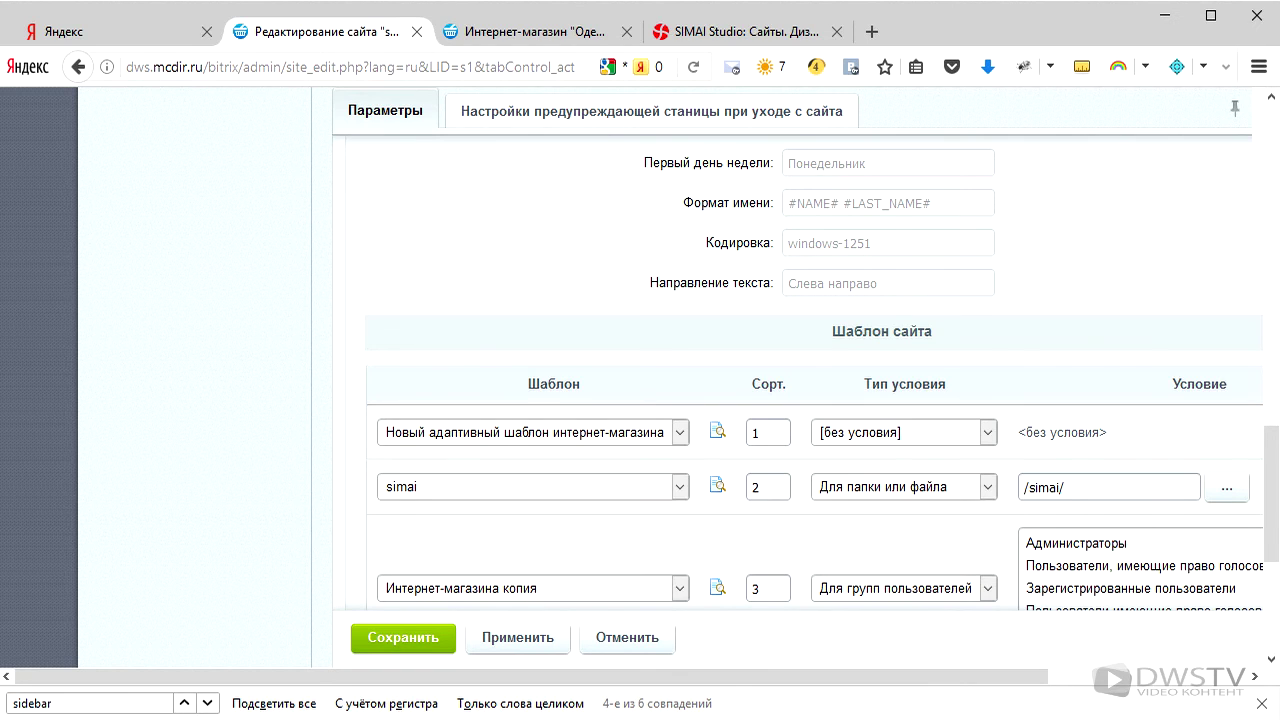
pyautogui.scroll(-3, 796, 395)
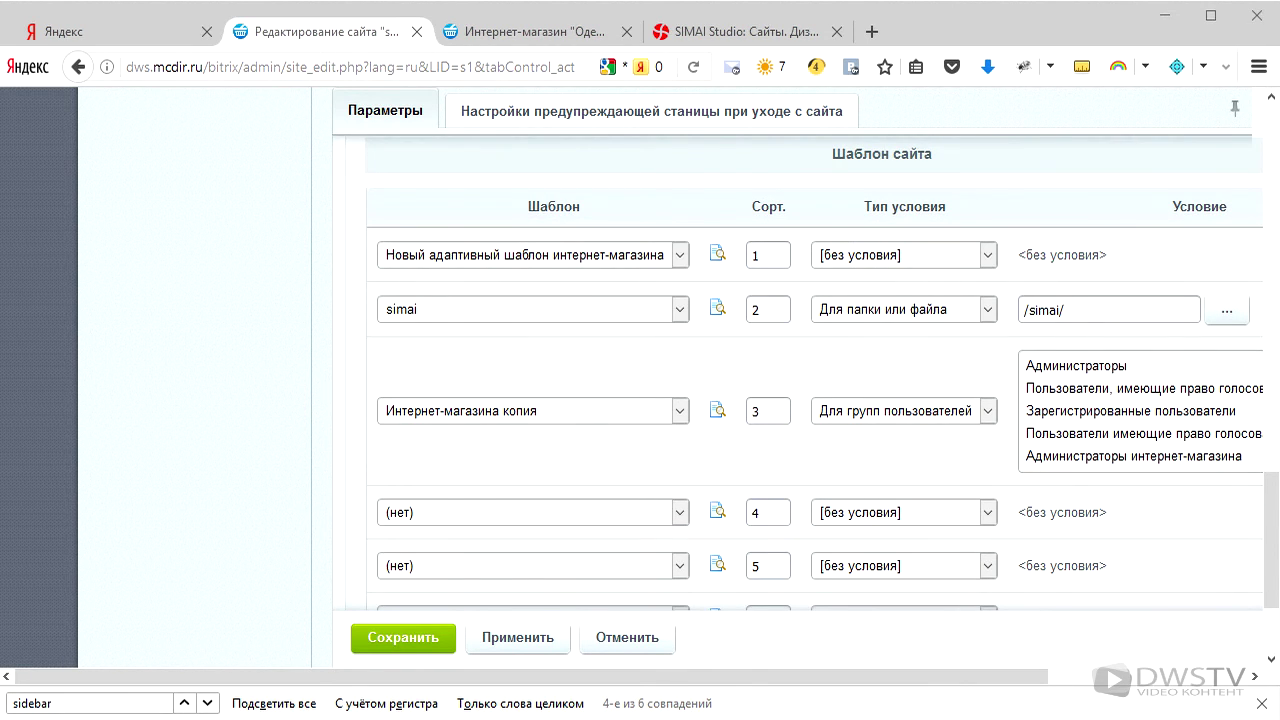